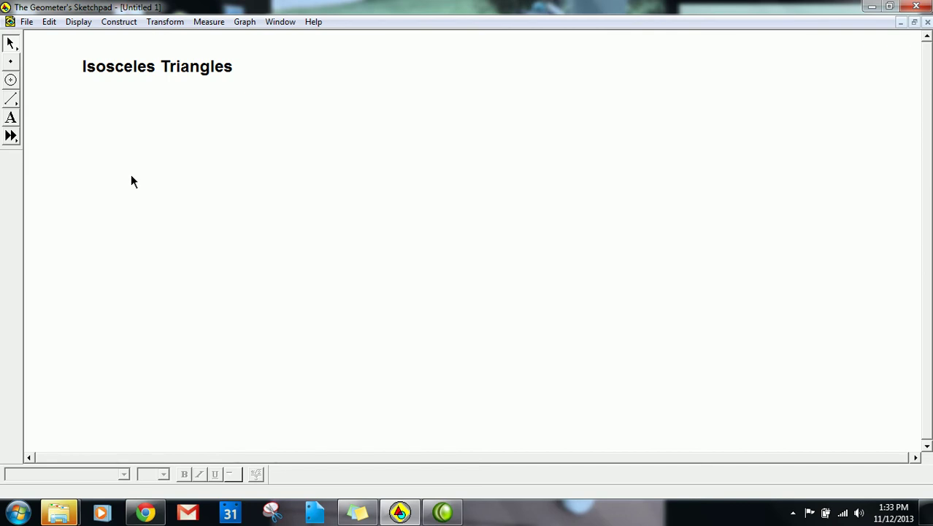
Draw a slanted segment below the heading with the Straightedge tool.
left_click(11, 99)
mouse_move(174, 121)
left_mouse_down()
mouse_move(138, 235)
mouse_move(107, 279)
left_mouse_up()
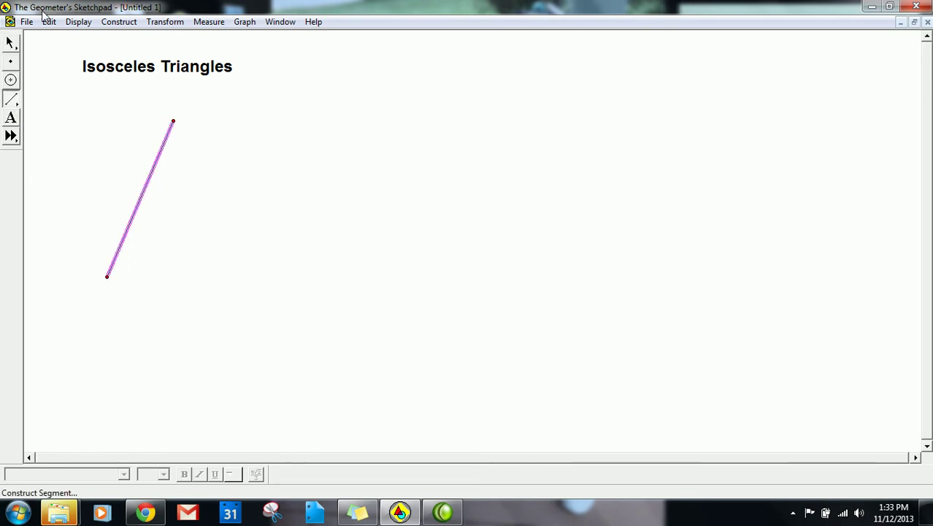
left_click(11, 44)
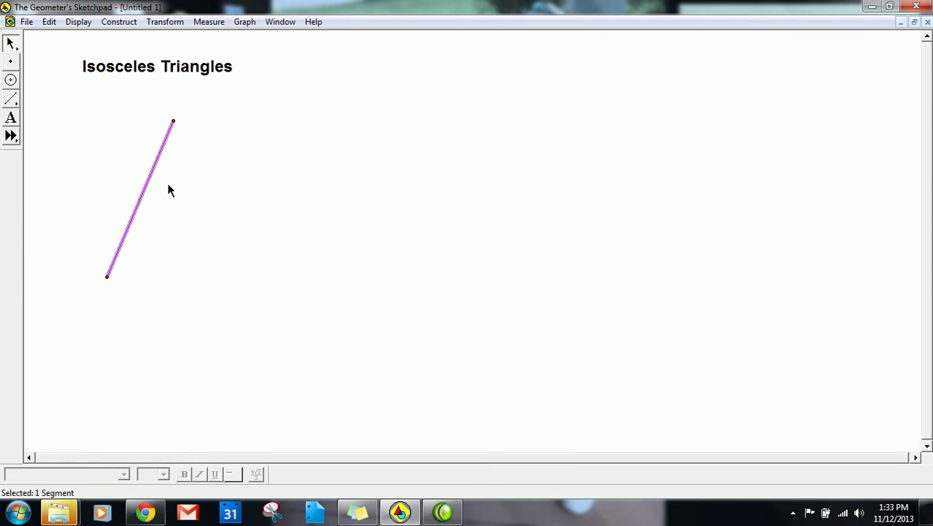
Rotate a copy of the segment 40 degrees about its top endpoint.
left_click(173, 120)
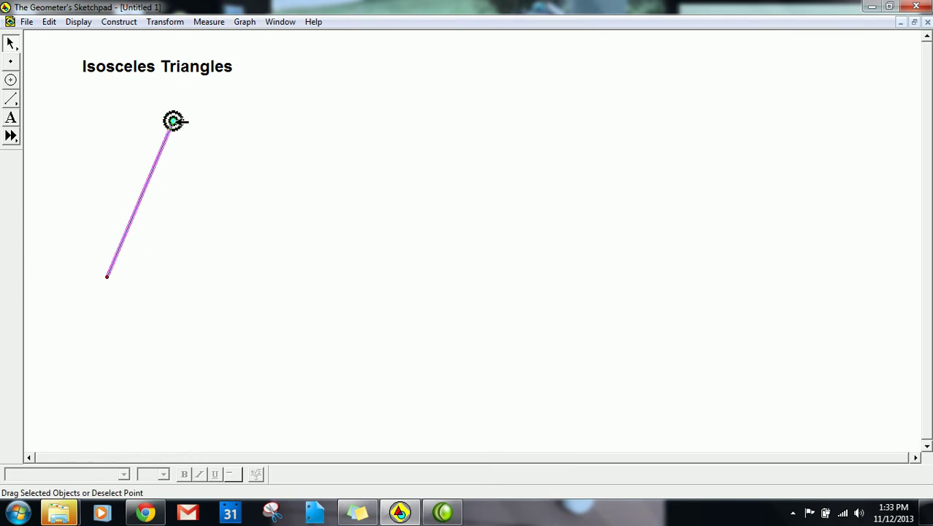
left_click(178, 27)
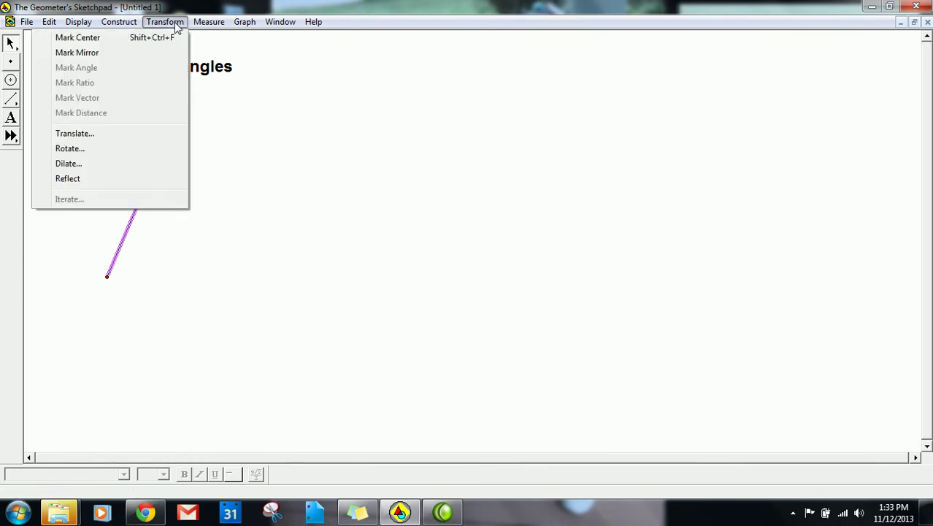
left_click(109, 149)
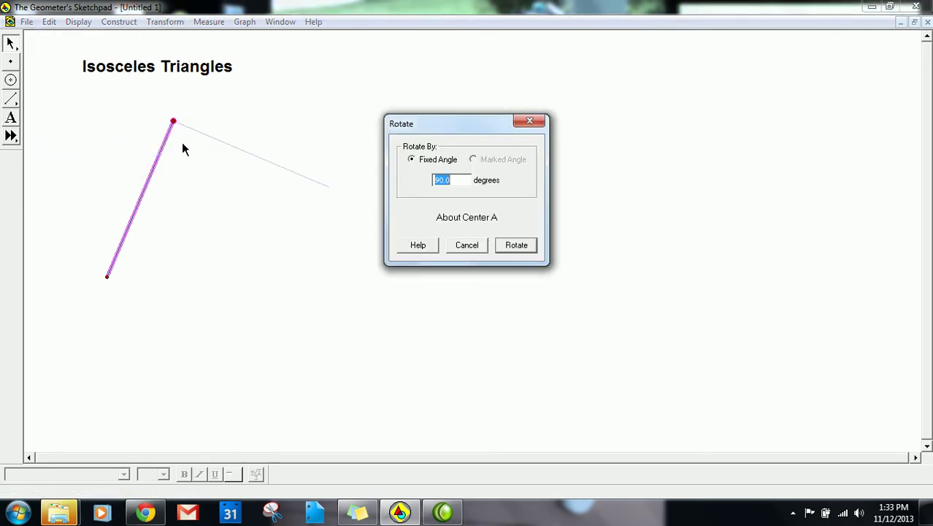
left_click(441, 178)
key("BackSpace")
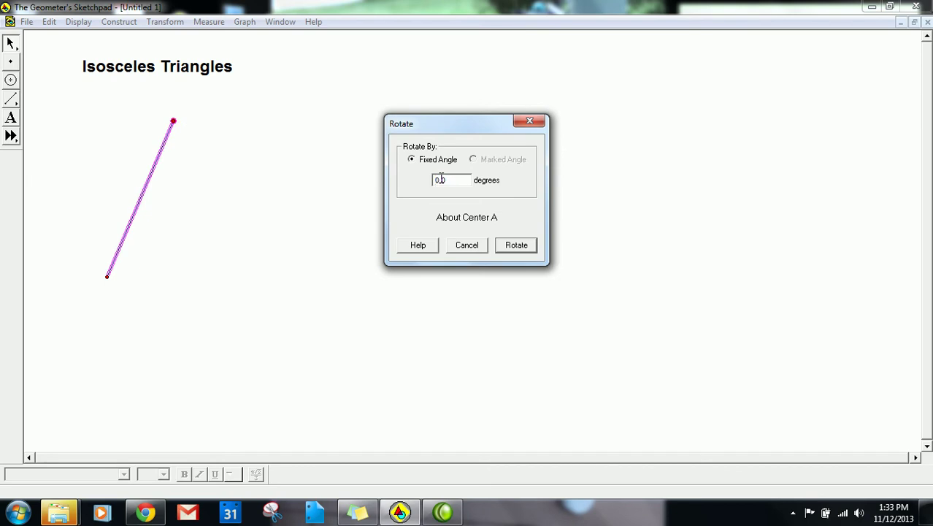
type("4")
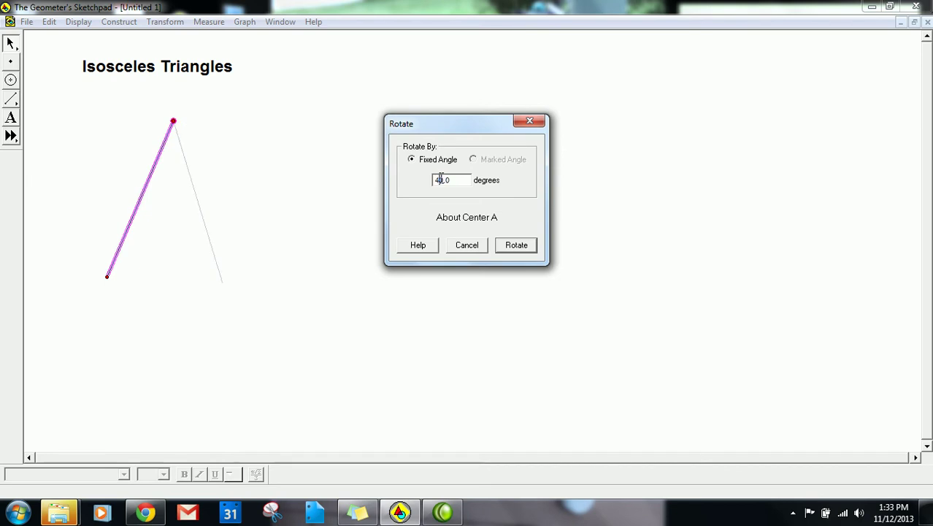
left_click(514, 243)
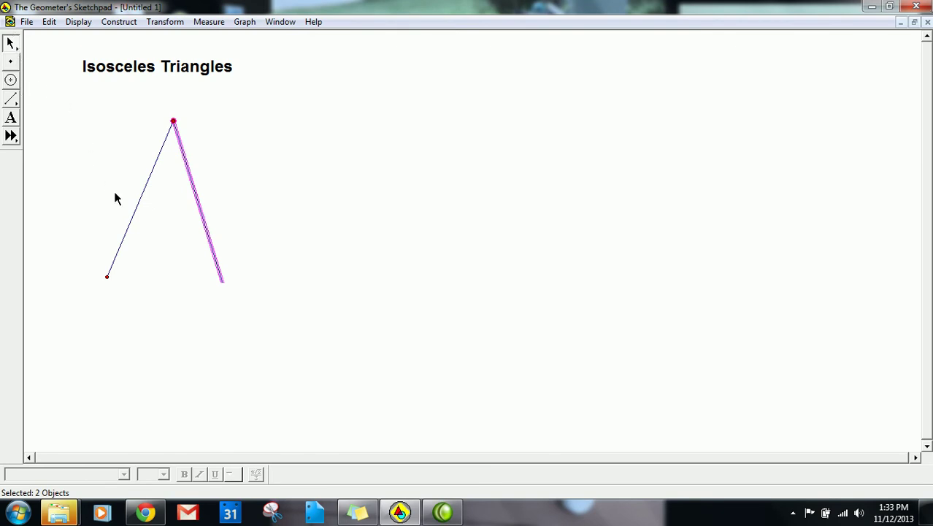
Select the two bottom endpoints and construct the base segment between them with Ctrl+L.
left_click(140, 197)
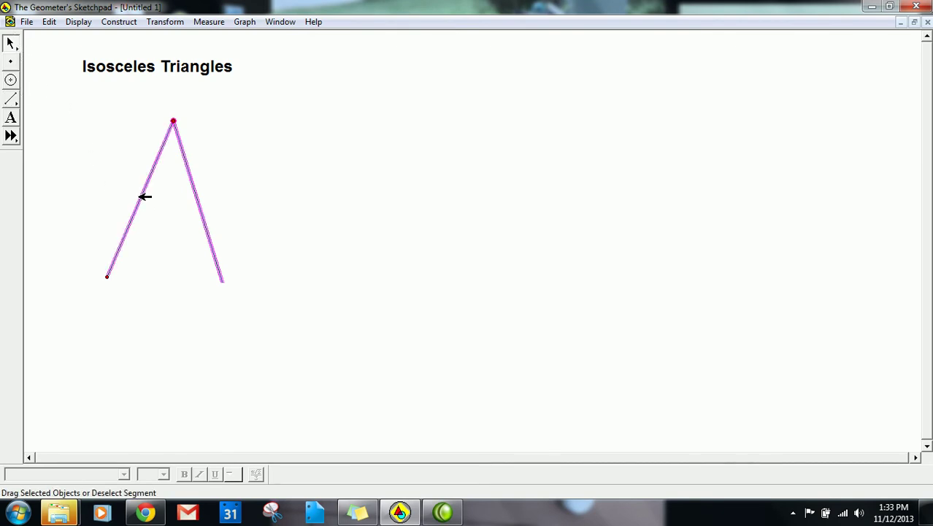
left_click(11, 62)
left_click(223, 282)
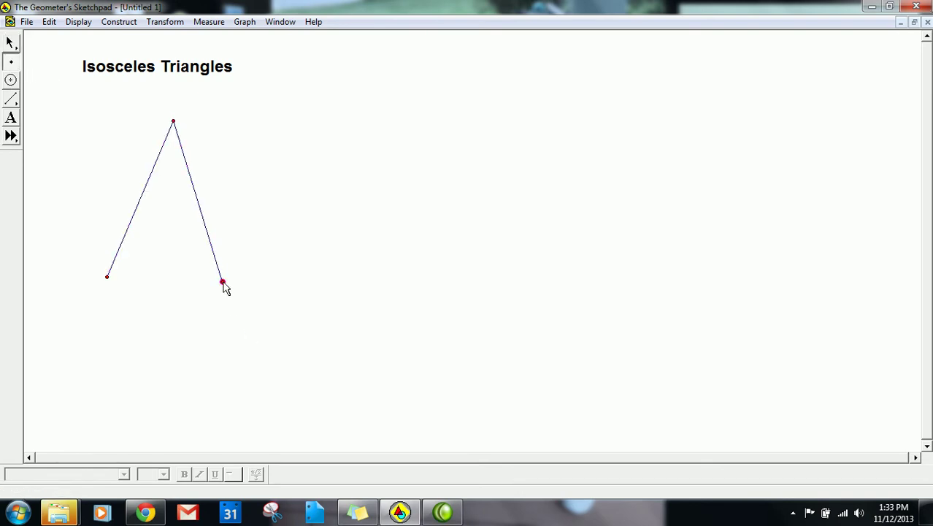
left_click(11, 44)
left_click(186, 334)
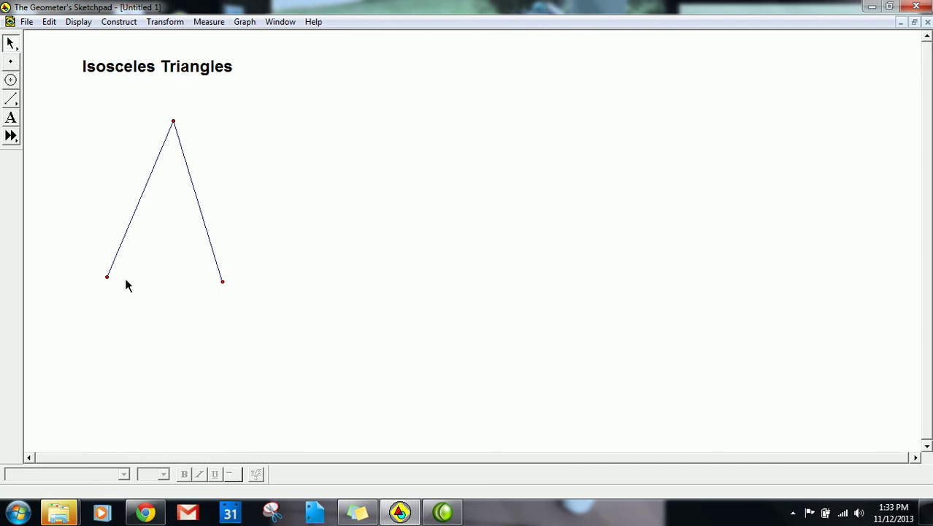
left_click(107, 277)
left_click(224, 281)
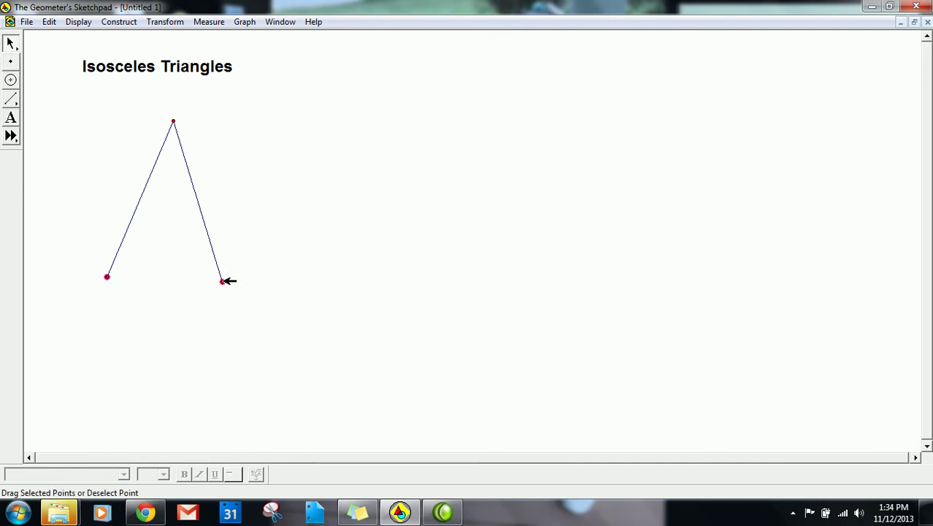
key("ctrl+l")
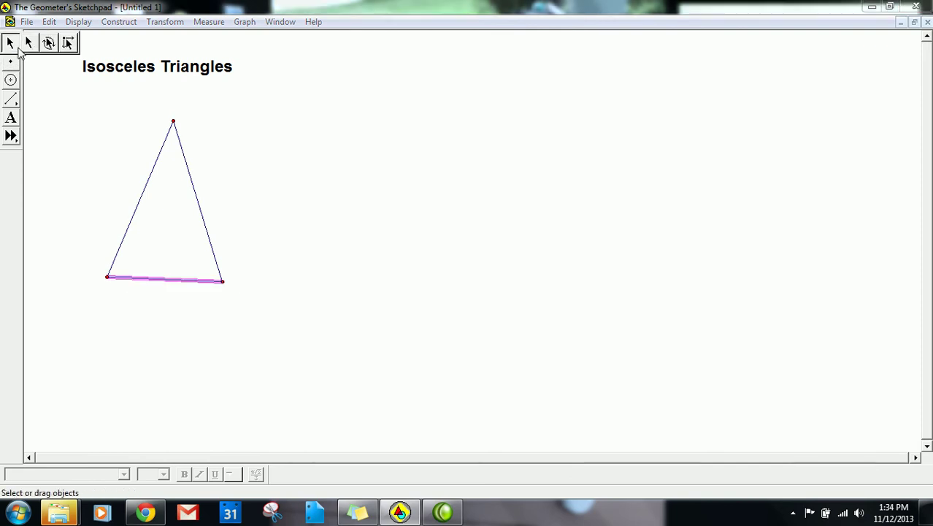
left_click(455, 259)
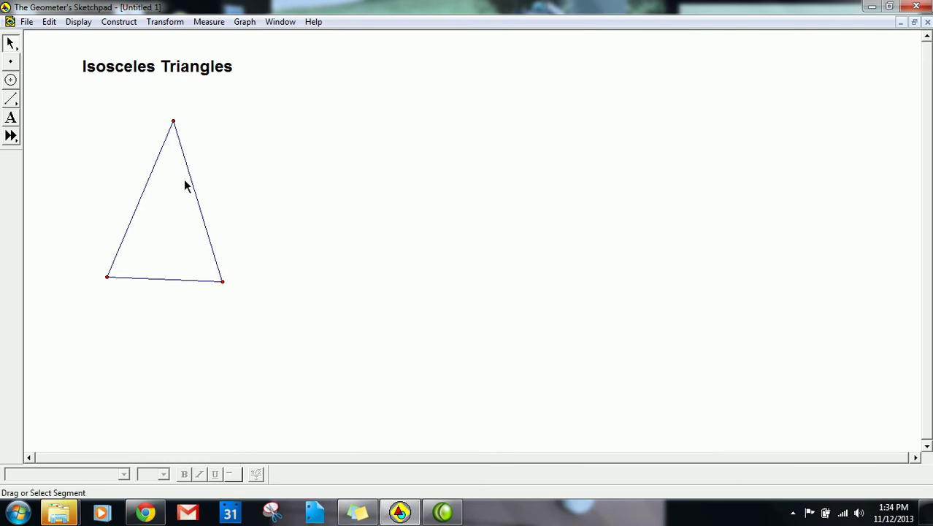
left_click(12, 118)
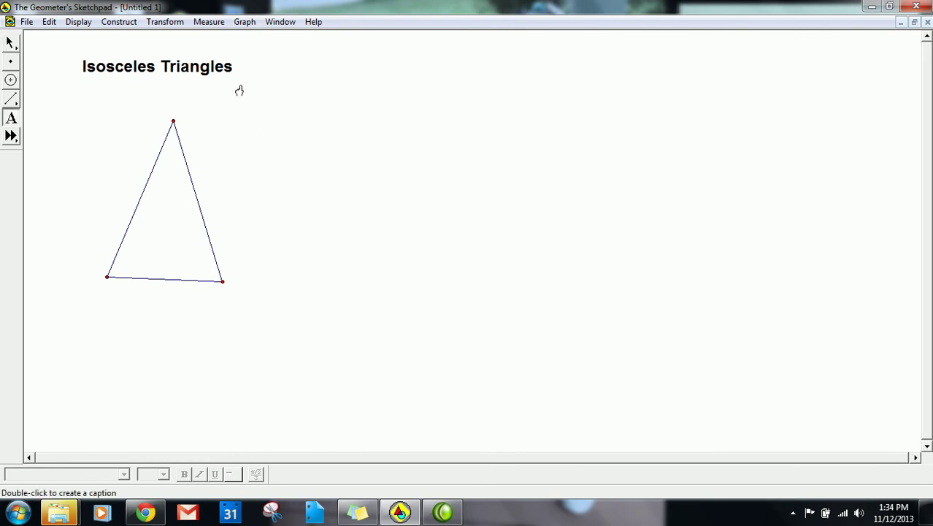
Add the caption 'At least two (2) congruent sides' and move it under the heading.
double_click(271, 138)
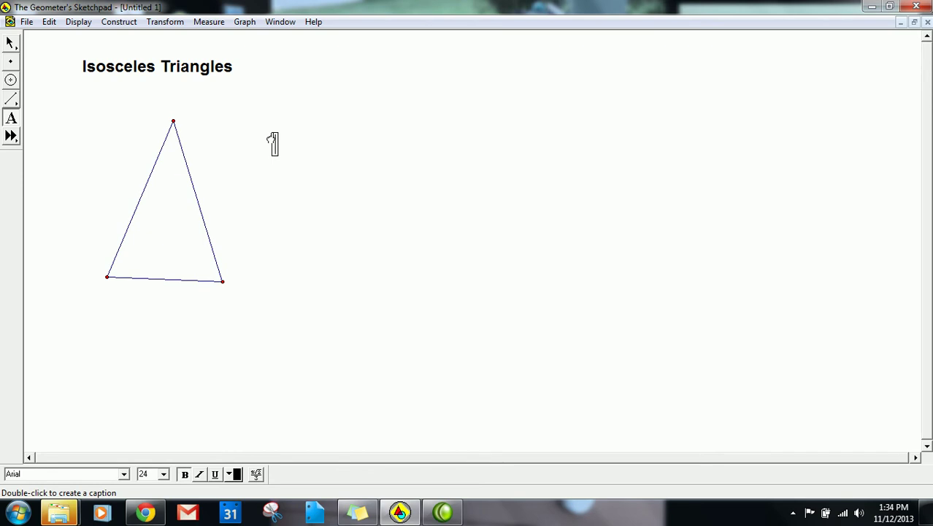
type("At least two (2) congruent sides")
left_click_drag(311, 143, 286, 144)
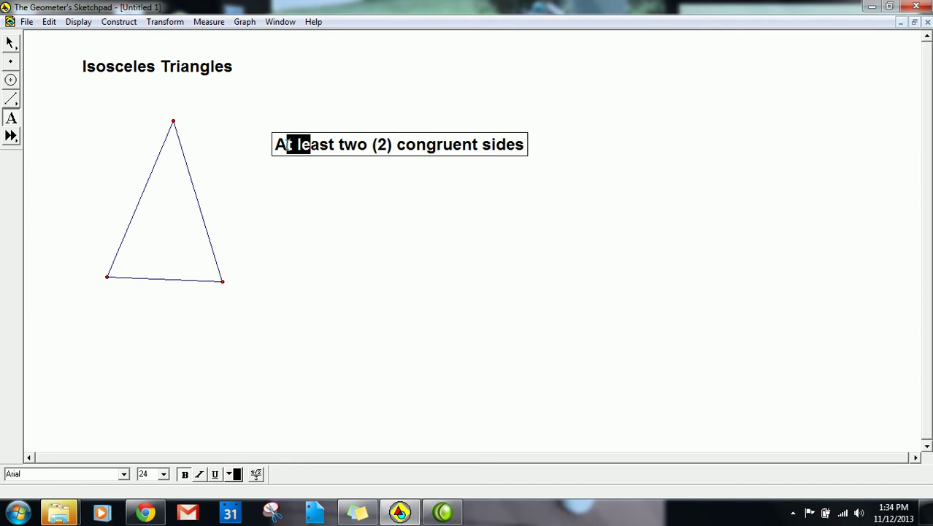
left_click(330, 146)
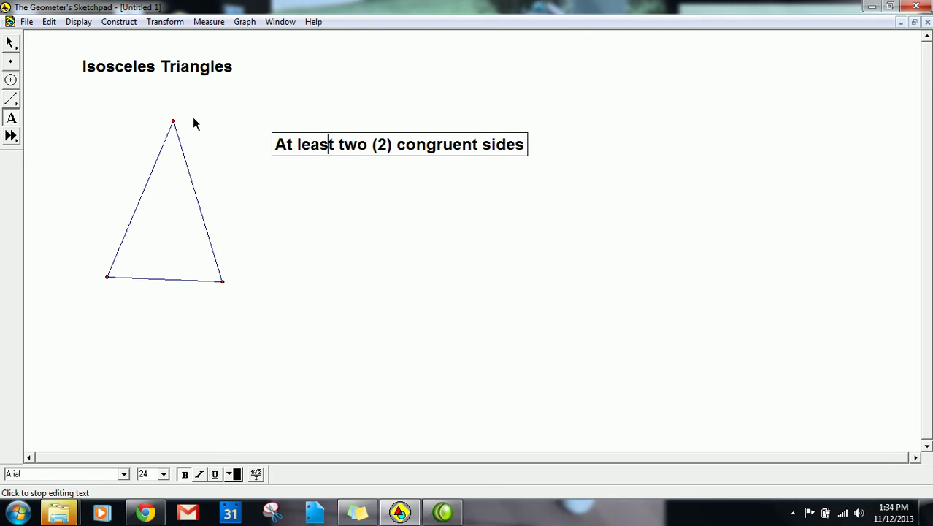
left_click(11, 43)
left_click_drag(380, 144, 195, 97)
left_click(408, 194)
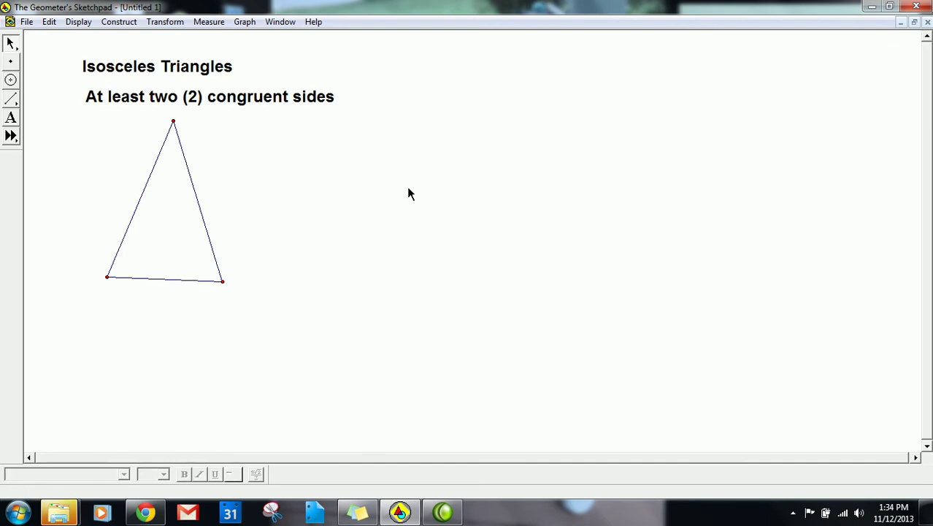
Delete 'At least' from the caption, then select the triangle's two equal sides.
double_click(156, 97)
left_click(140, 100)
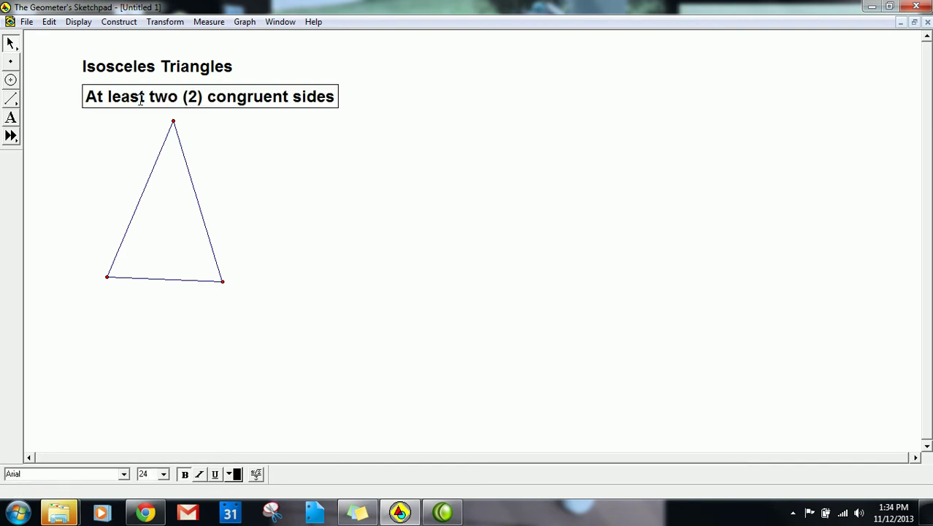
key("BackSpace")
key("BackSpace")
key("BackSpace")
key("BackSpace")
key("BackSpace")
key("BackSpace")
key("BackSpace")
key("BackSpace")
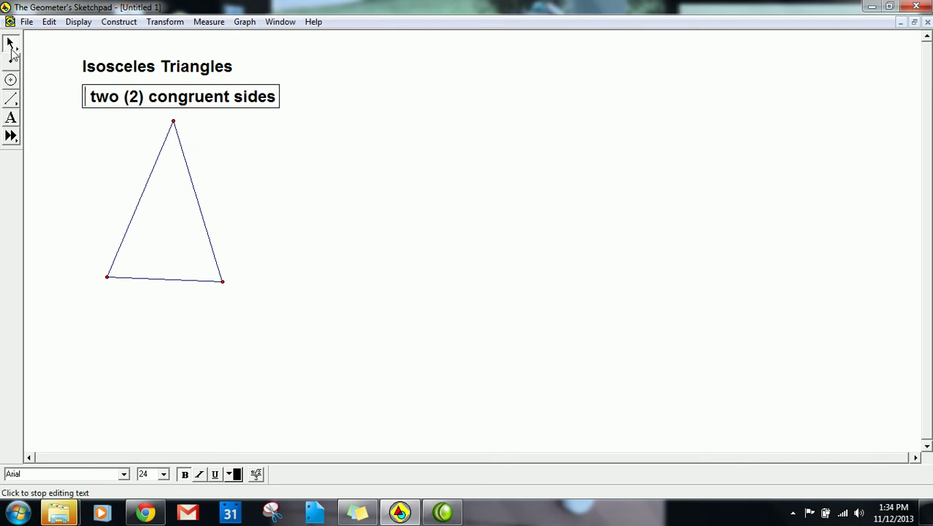
key("ctrl+a")
left_click(143, 192)
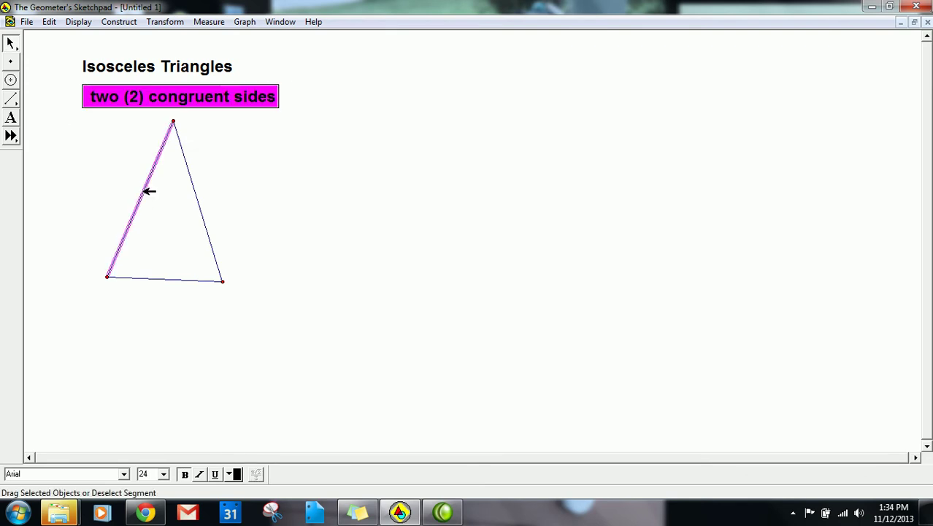
left_click(194, 177)
left_click(193, 179)
left_click(152, 176, "shift")
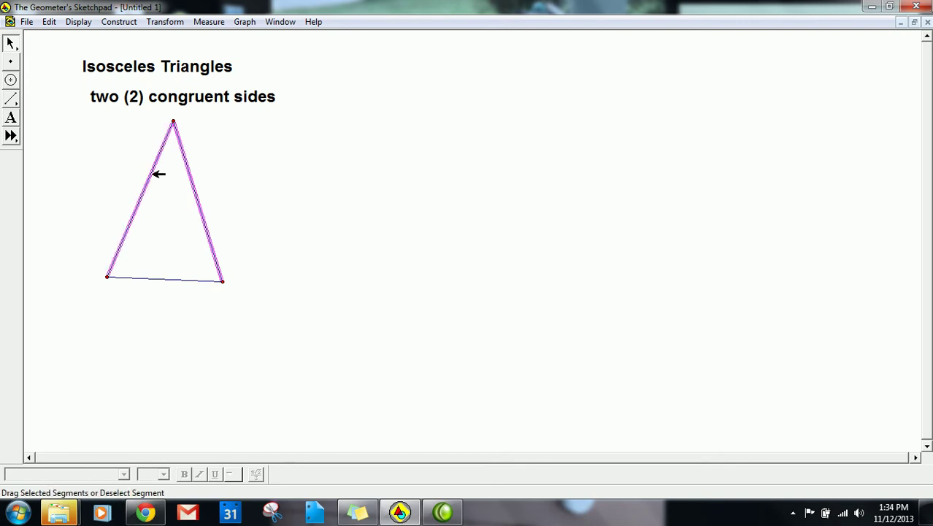
left_click(12, 119)
Caption the right and left sides 'legs' and the bottom side 'base'.
double_click(209, 176)
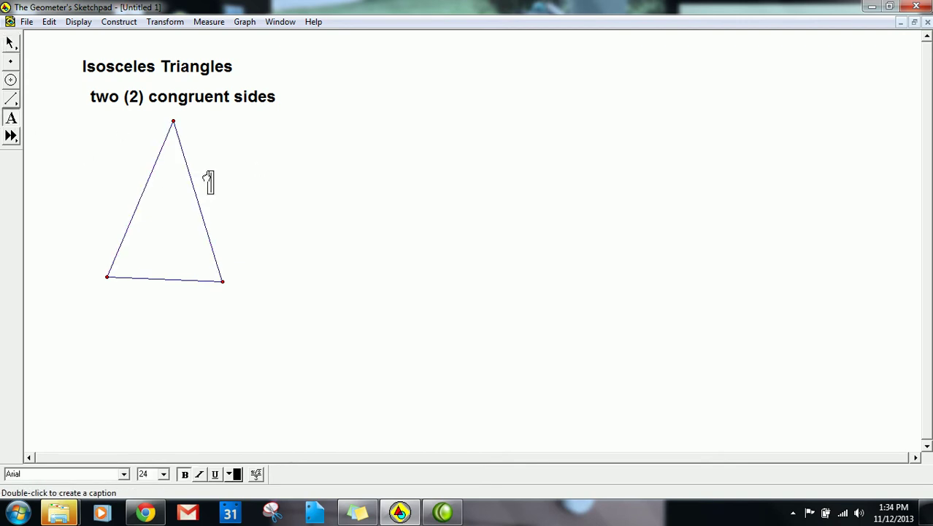
type("legs")
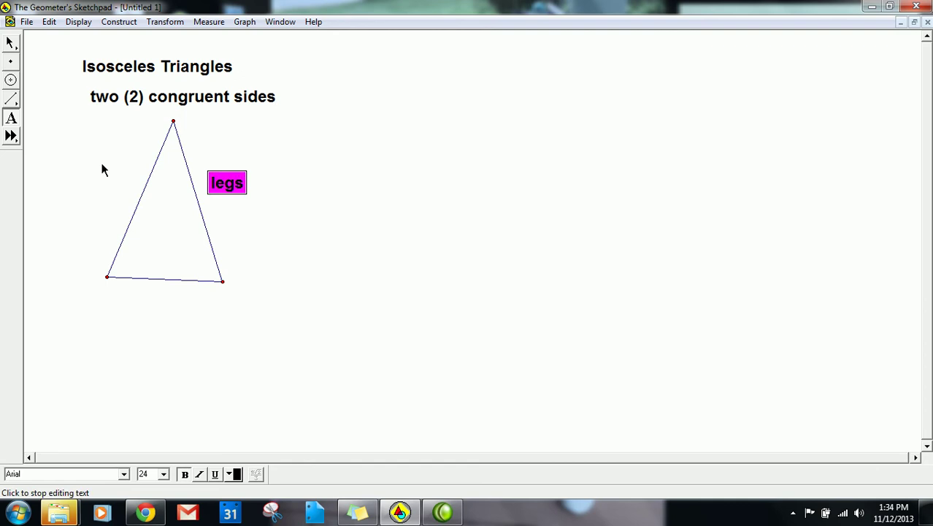
double_click(102, 169)
type("legs")
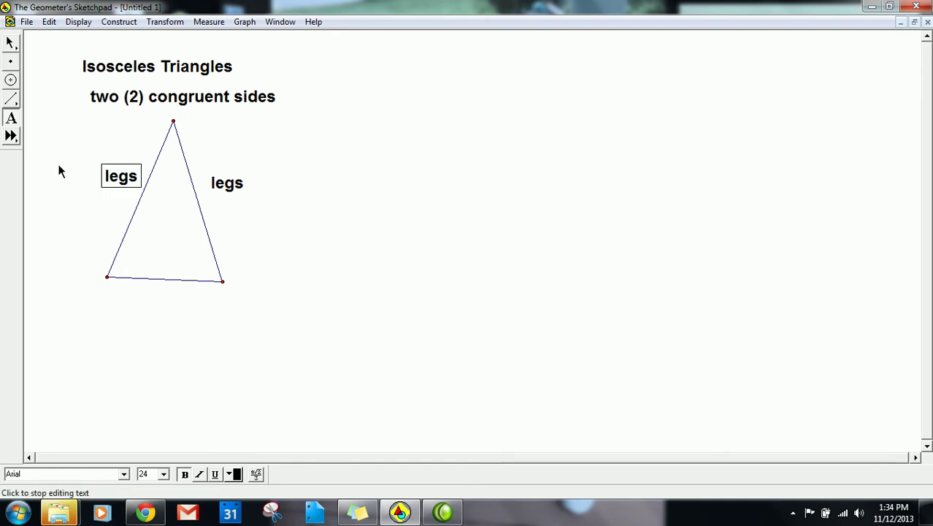
double_click(146, 291)
type("base")
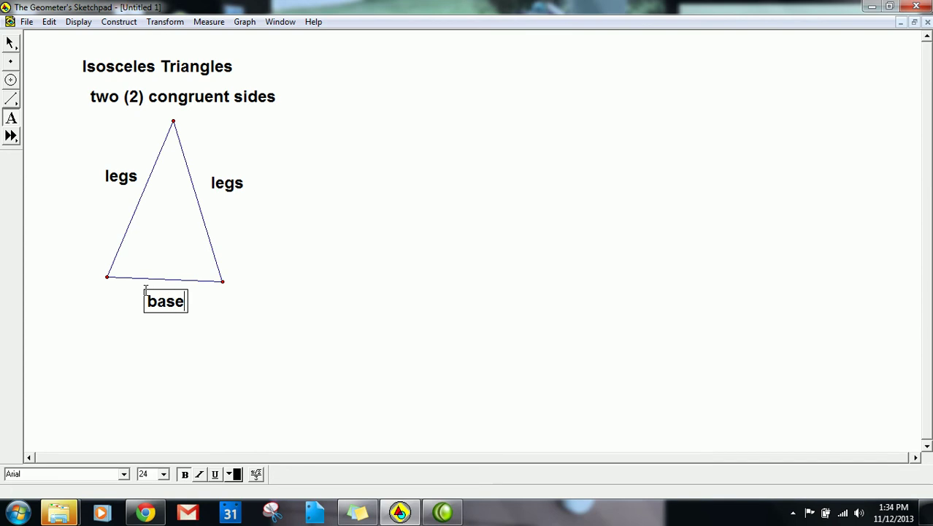
left_click(11, 44)
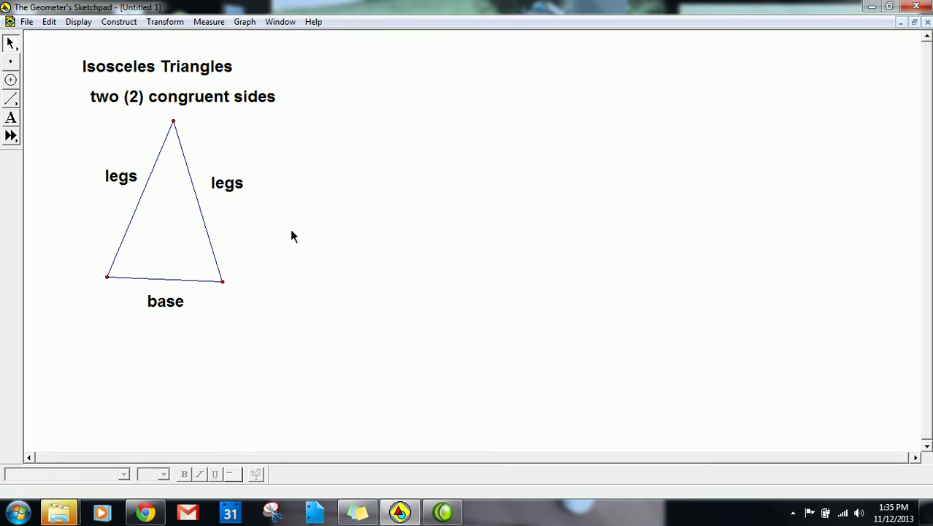
Add a 'Median' caption right of the isosceles triangle and start a second triangle beneath it.
left_click(121, 66)
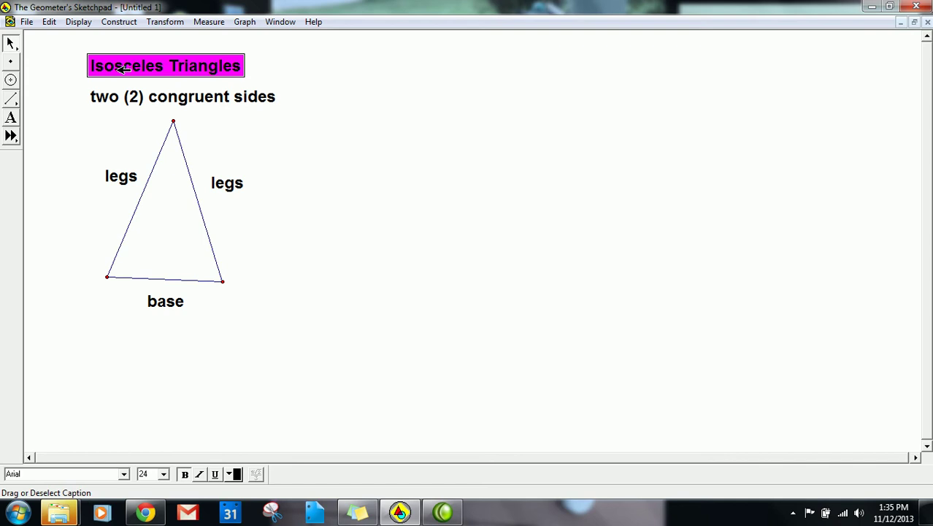
left_click(350, 181)
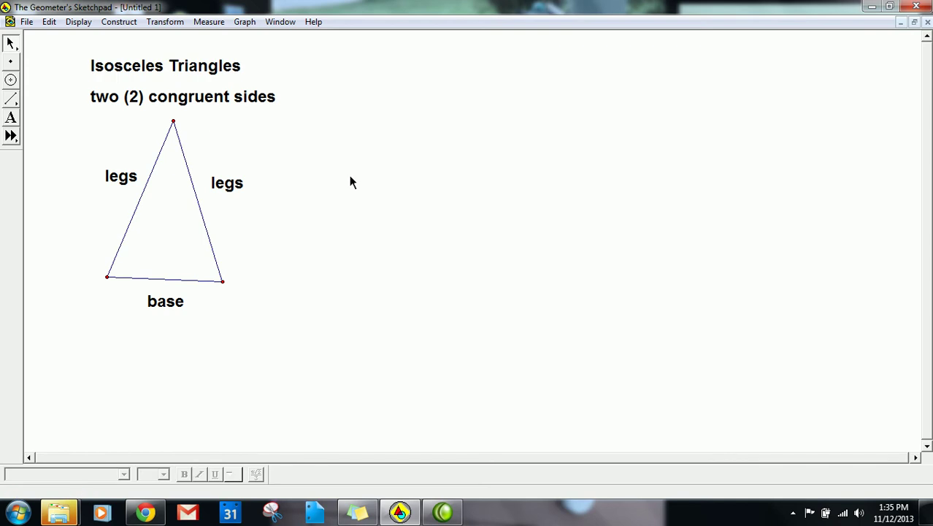
left_click(10, 119)
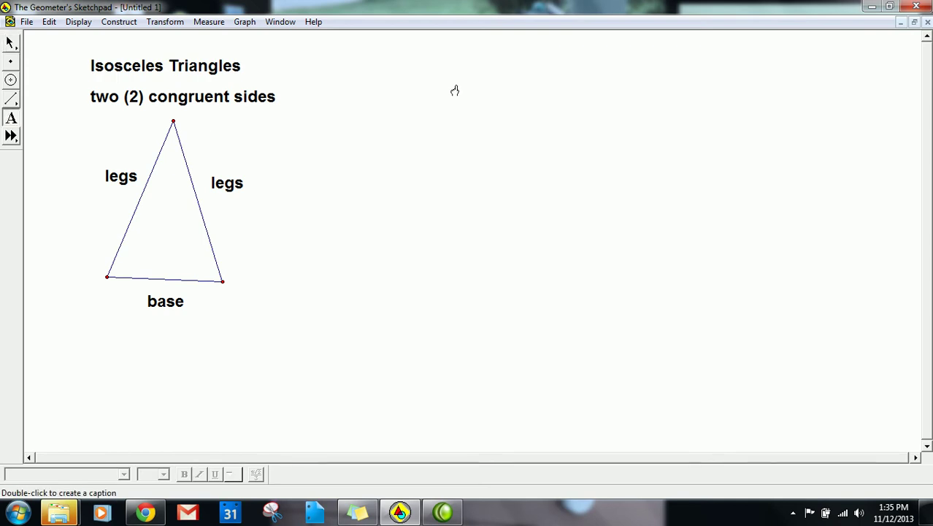
double_click(417, 73)
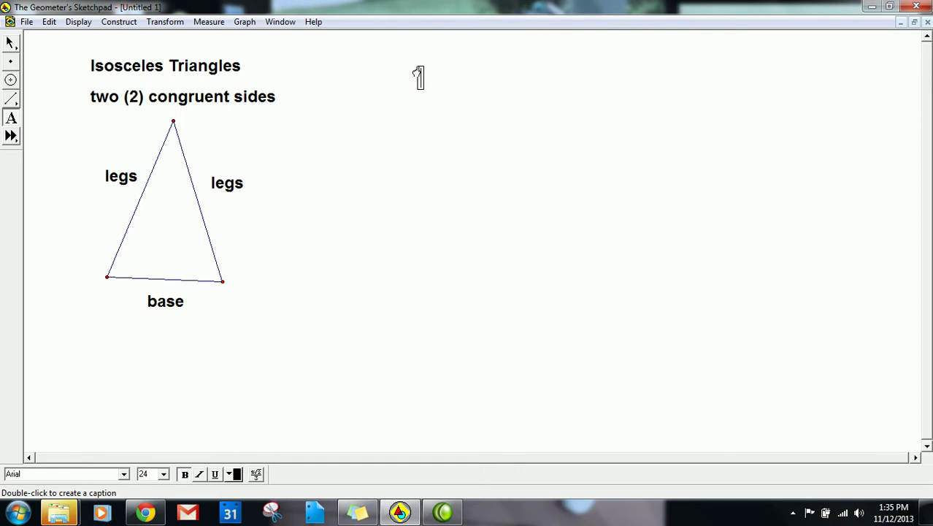
type("Median")
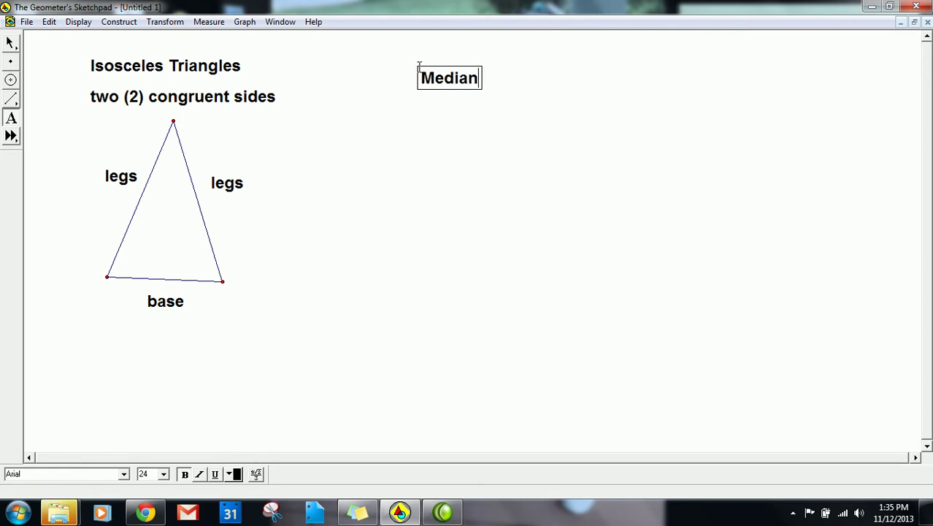
left_click(10, 103)
mouse_move(449, 141)
left_mouse_down()
mouse_move(397, 277)
mouse_move(708, 229)
mouse_move(489, 167)
mouse_move(449, 141)
left_mouse_up()
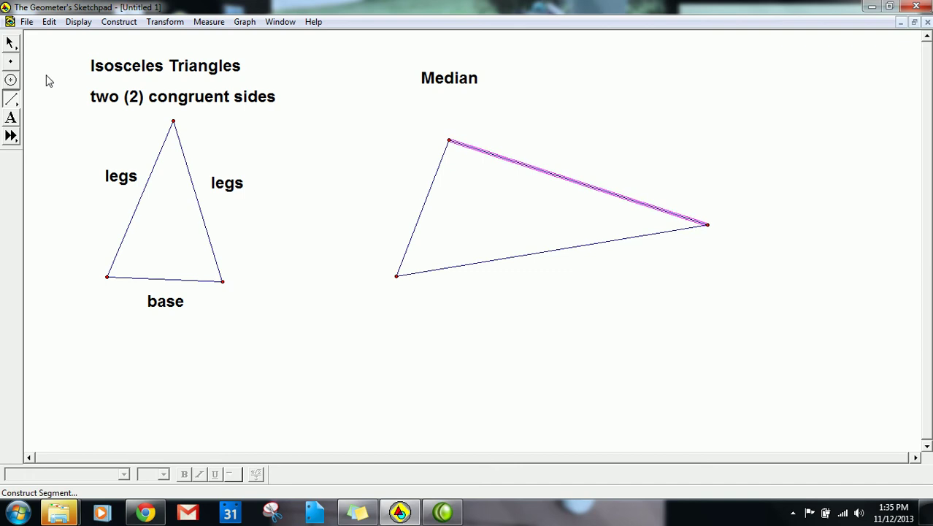
Clear the selection and toggle the new triangle's top vertex with the Arrow tool.
left_click(11, 42)
left_click(268, 84)
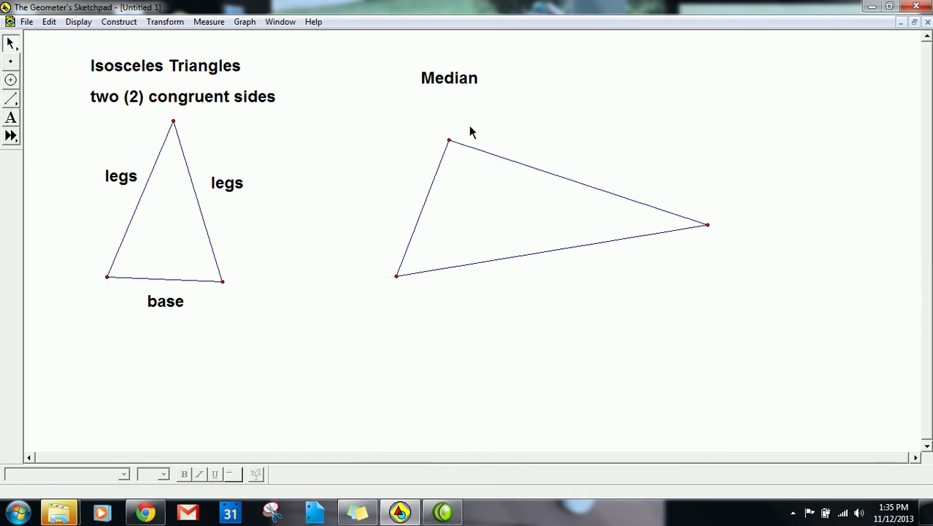
left_click(449, 140)
left_click(450, 140)
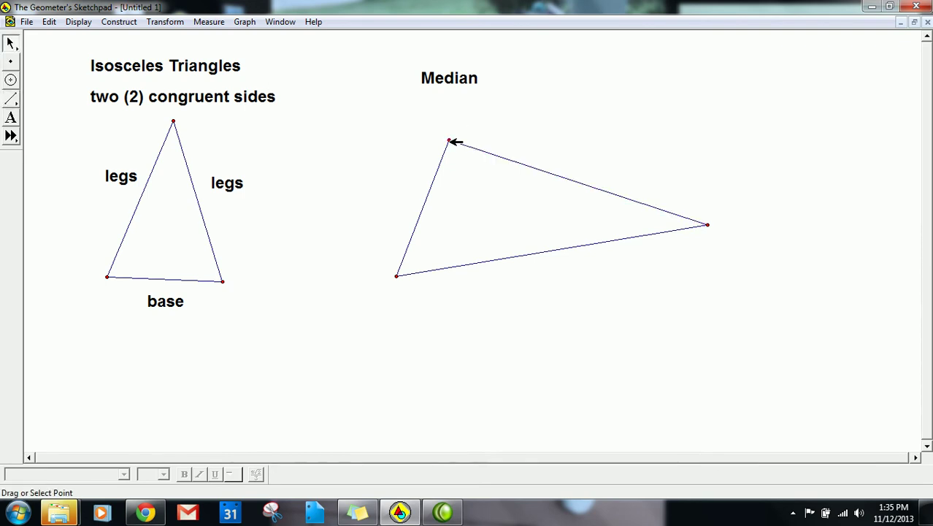
left_click(450, 140)
left_click(450, 141)
Construct the bottom side's midpoint and join it to the top vertex as the median.
left_click(536, 253)
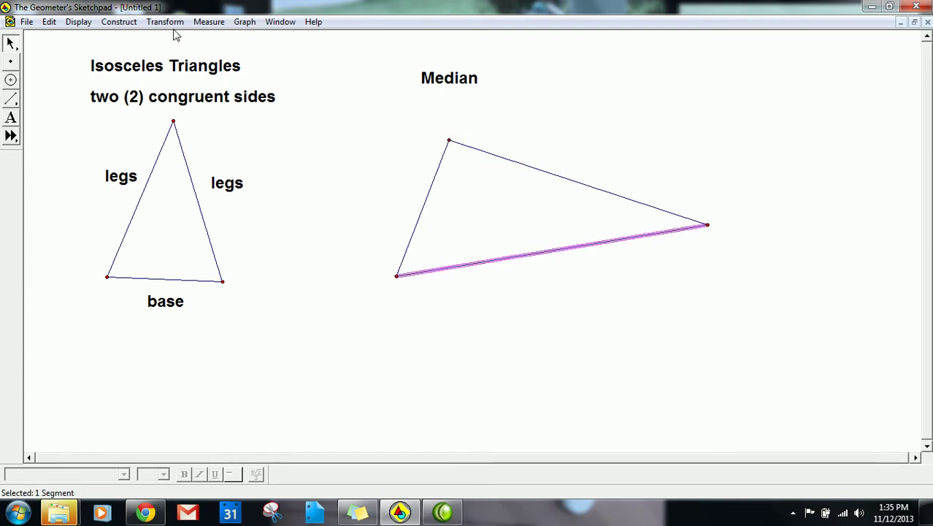
left_click(124, 23)
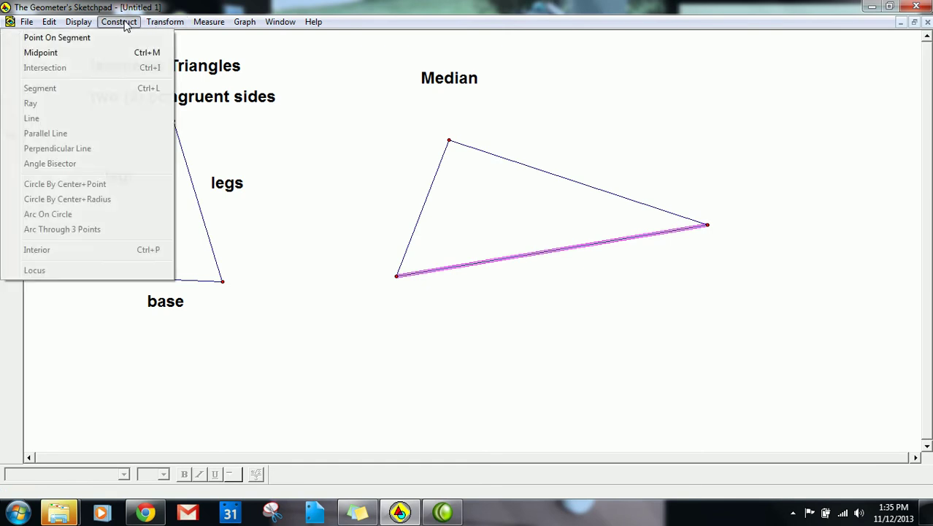
left_click(108, 53)
left_click(548, 385)
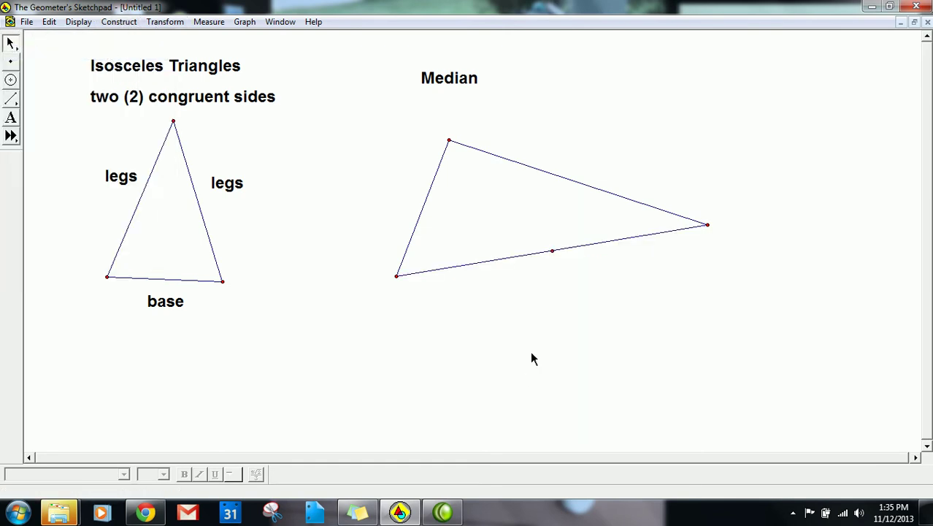
left_click(448, 140)
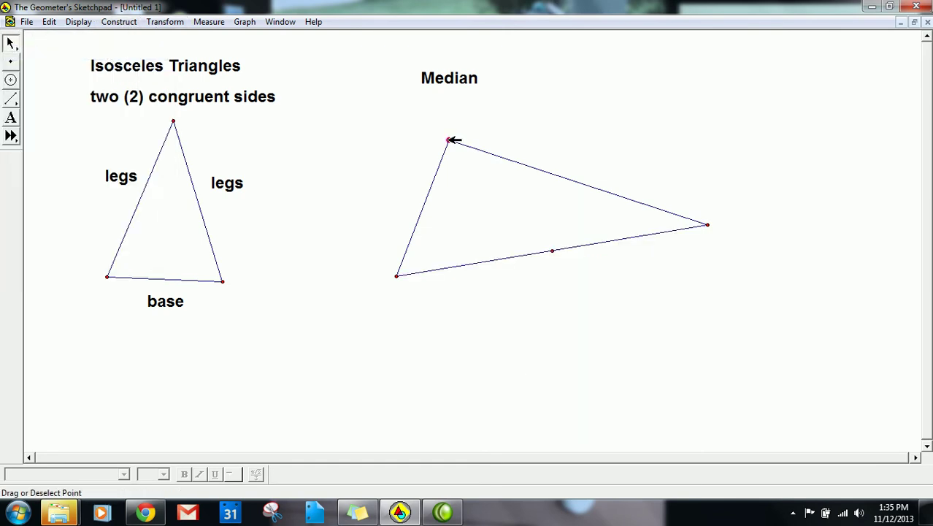
left_click(553, 250)
key("ctrl+l")
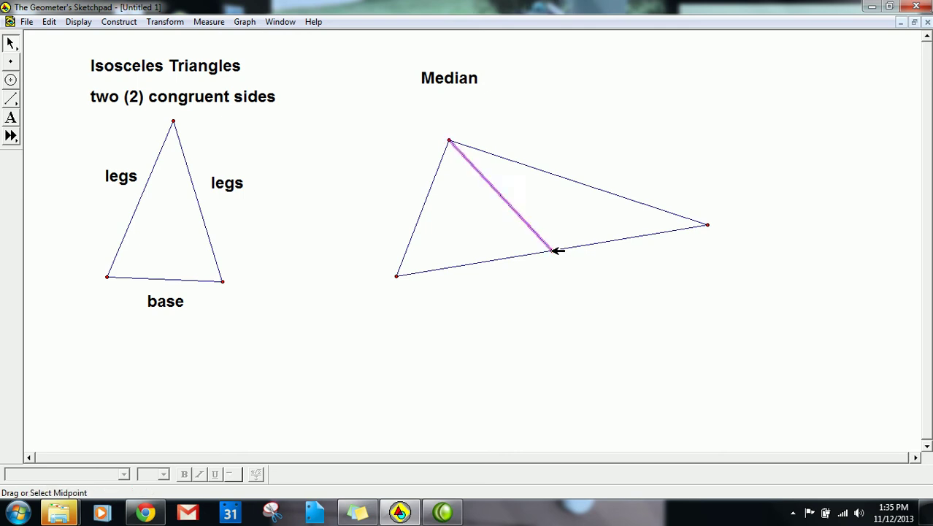
Select the median and type the caption 'Vertex to midpoint of opposite side' below Median.
left_click(554, 251)
left_click(554, 251)
left_click(554, 251)
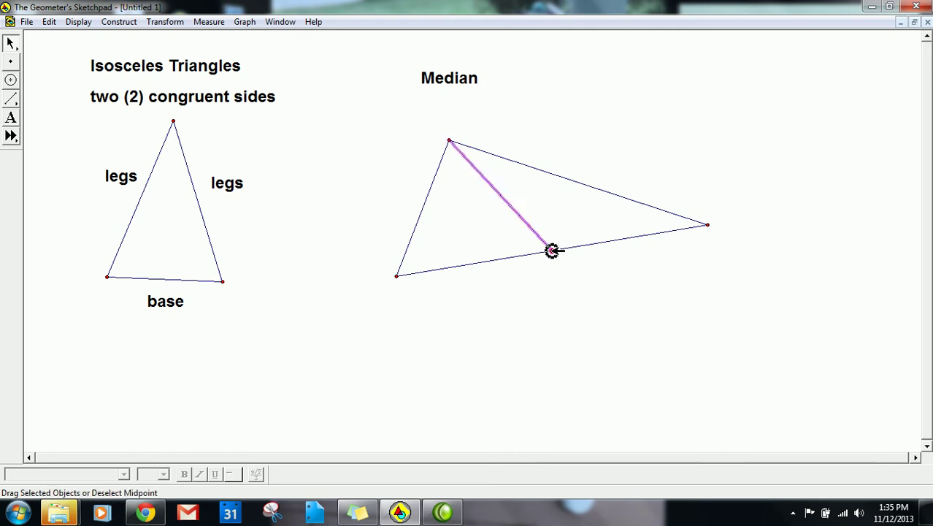
left_click(507, 200)
left_click(508, 200)
left_click(509, 199)
left_click(509, 199)
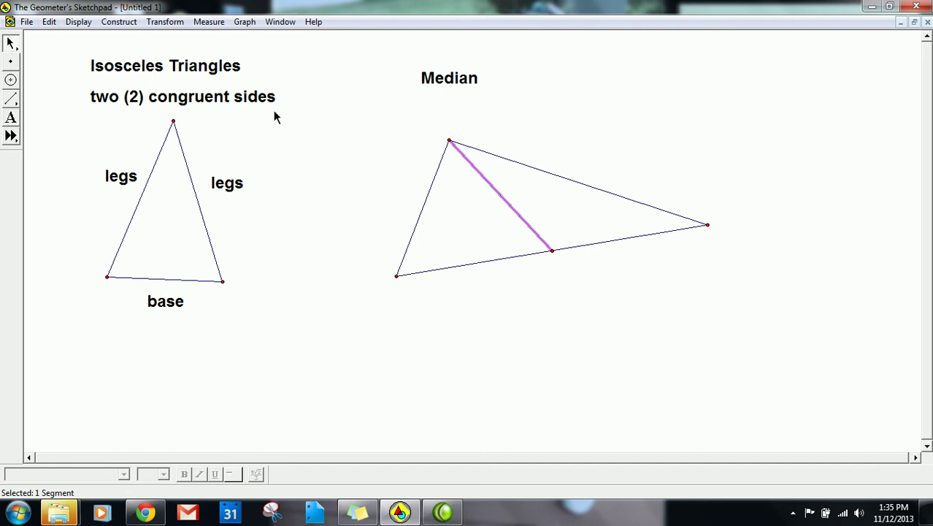
left_click(10, 121)
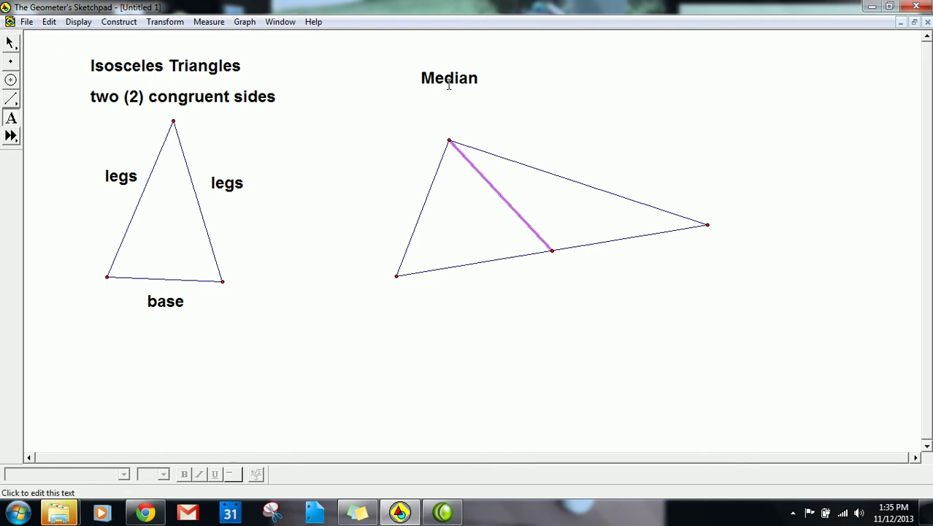
double_click(423, 103)
type("Vertex to")
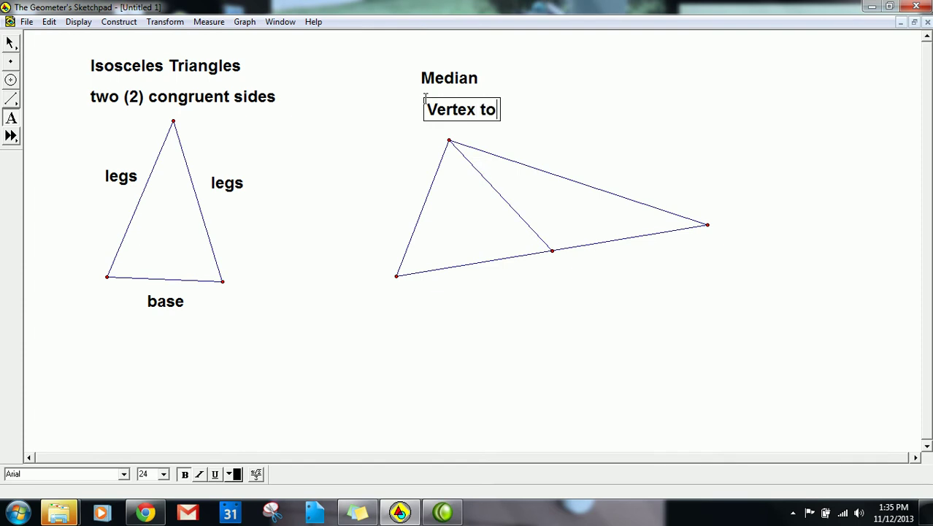
type(" midpoint of ")
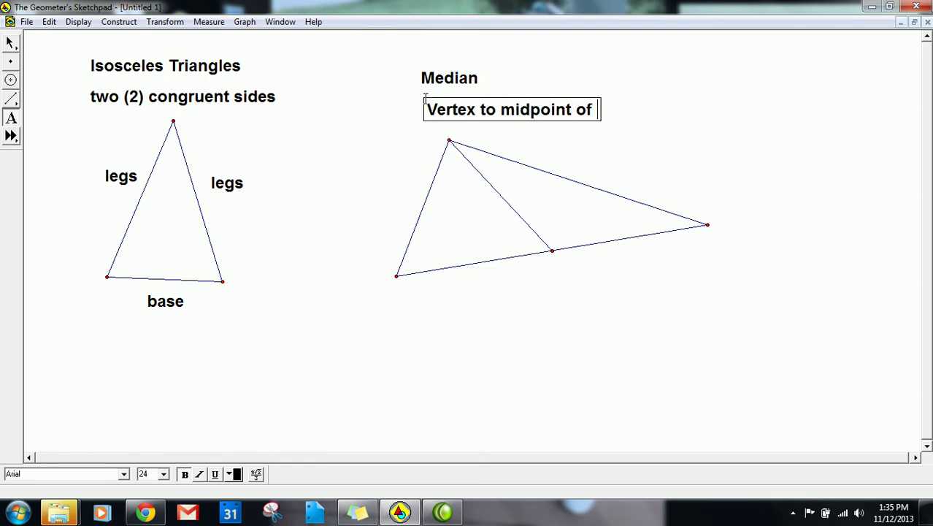
type("opposite side")
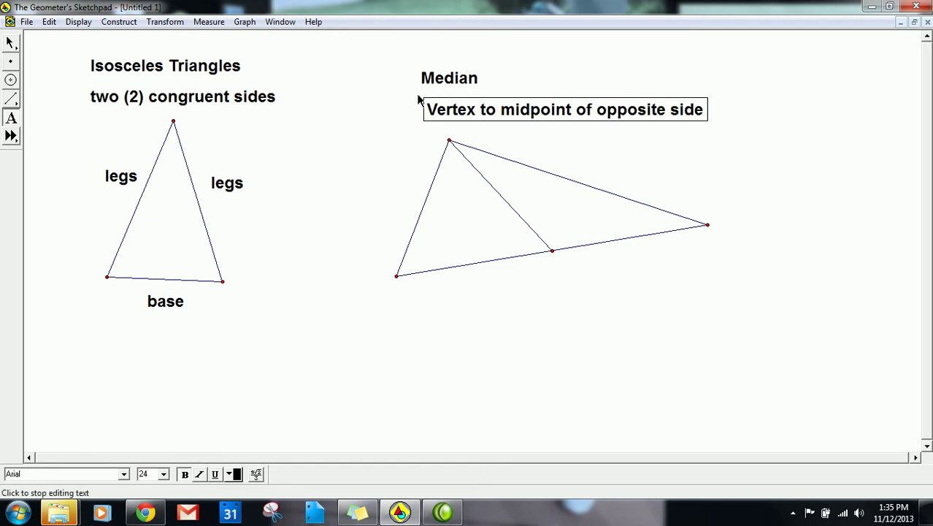
Finish the definition caption and reselect the bottom side's midpoint.
left_click(14, 42)
left_click(572, 347)
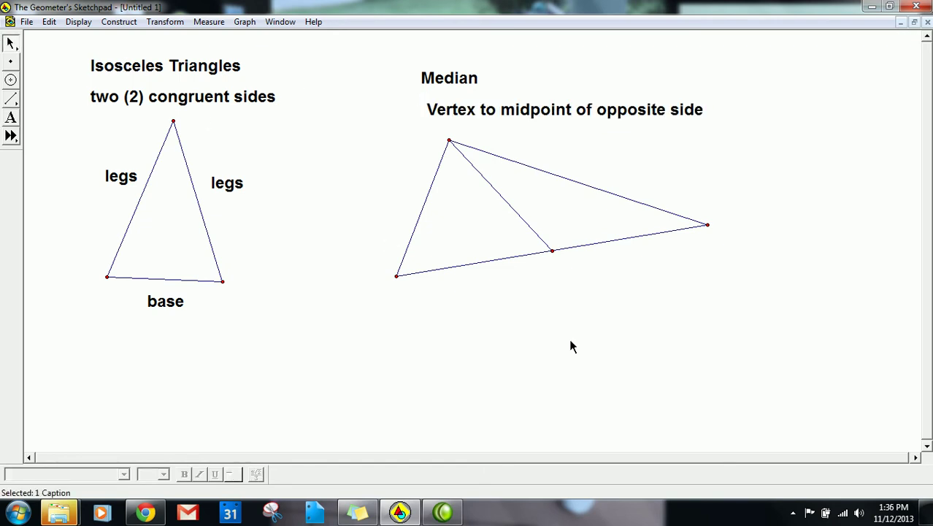
left_click(552, 251)
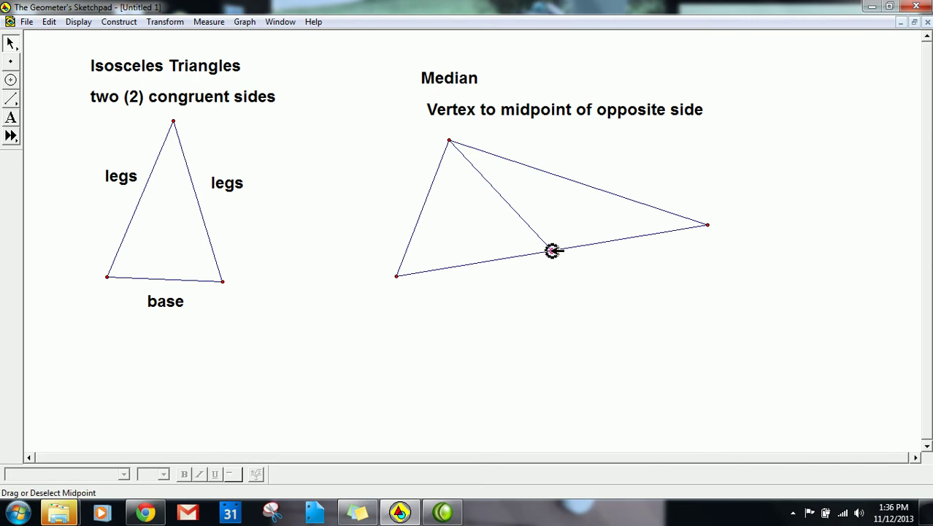
left_click(554, 251)
left_click(554, 250)
left_click(554, 250)
left_click(554, 250)
left_click(554, 251)
left_click(553, 250)
left_click(554, 250)
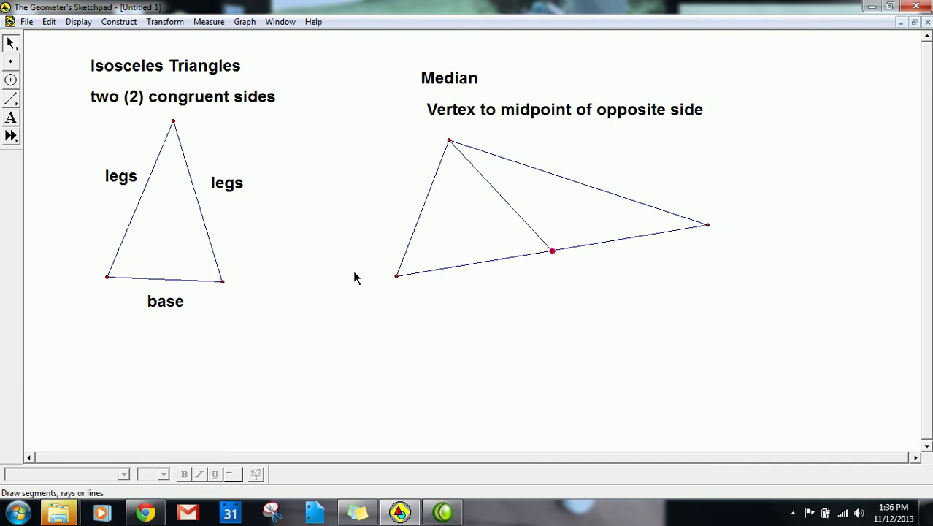
Select and deselect the triangle's lower-left and right vertices.
left_click(398, 276)
left_click(398, 275)
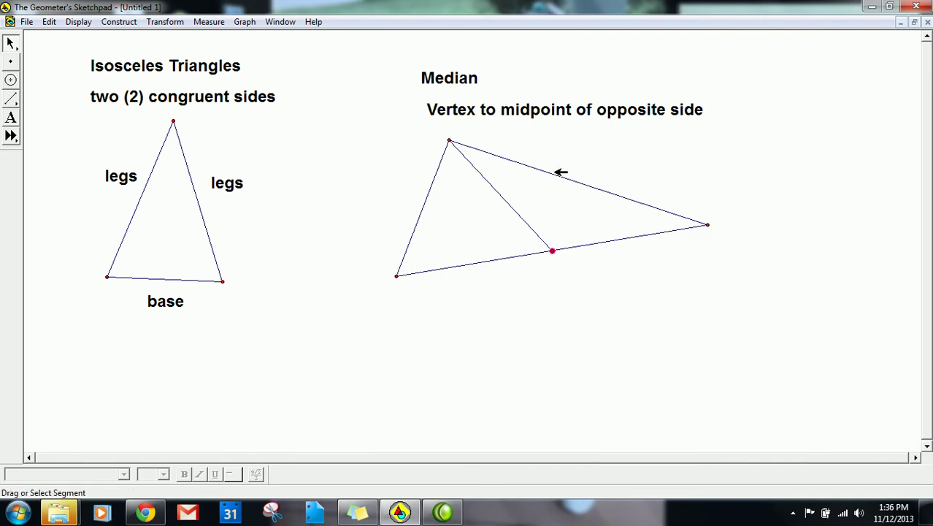
left_click(707, 225)
left_click(707, 225)
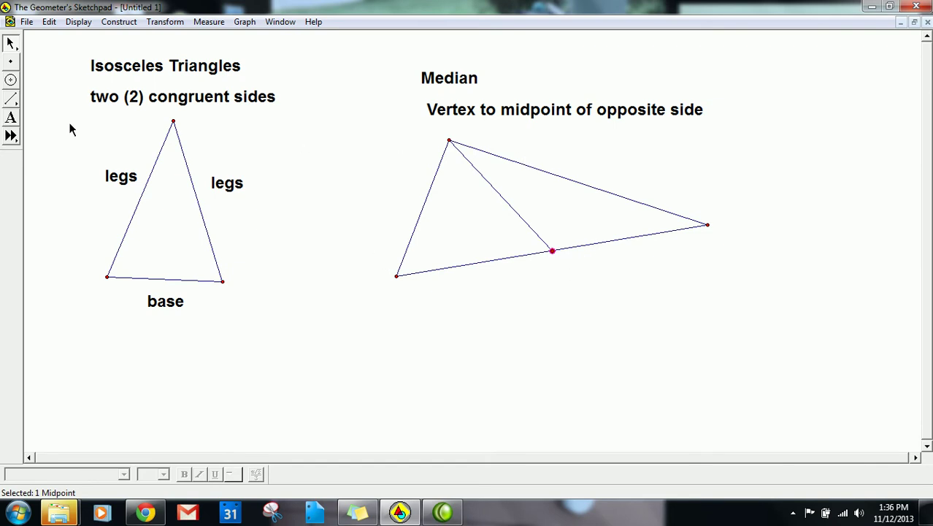
left_click(10, 119)
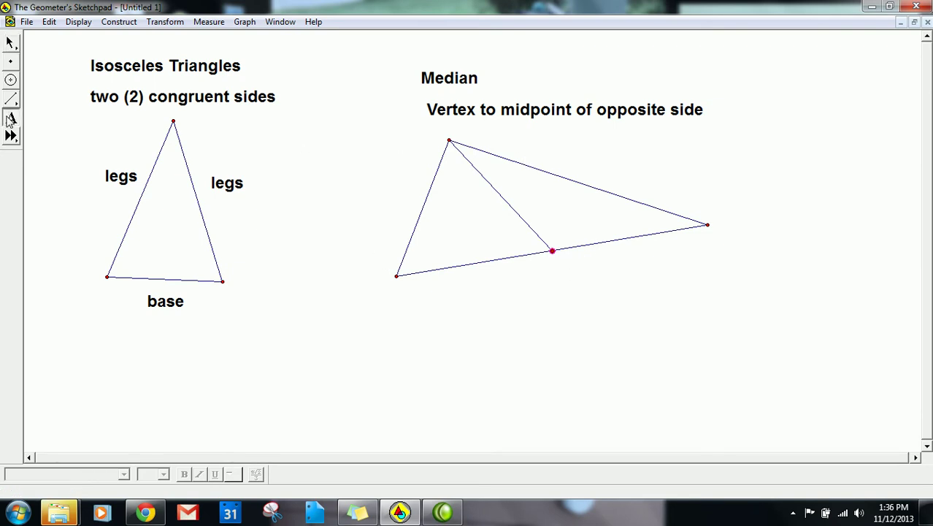
Add an 'Altitude' caption below the second triangle.
double_click(427, 321)
type("Altitude")
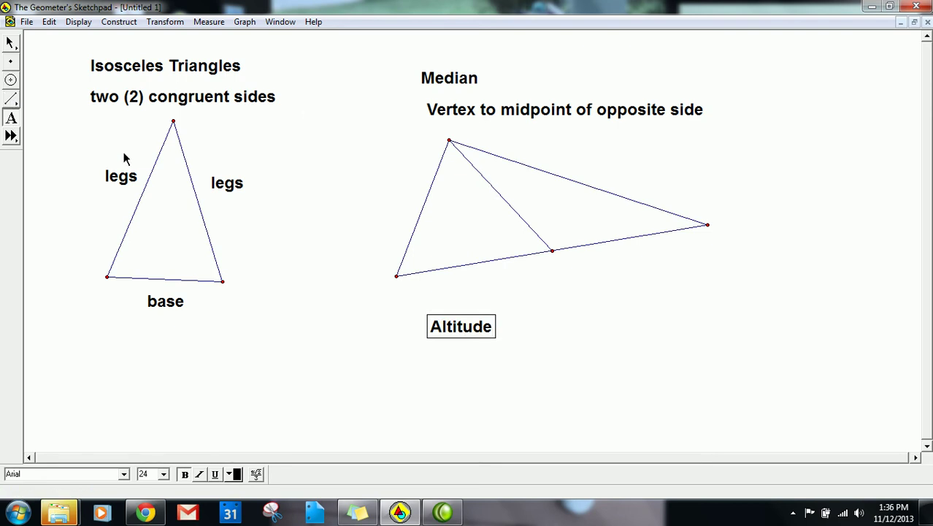
double_click(494, 195)
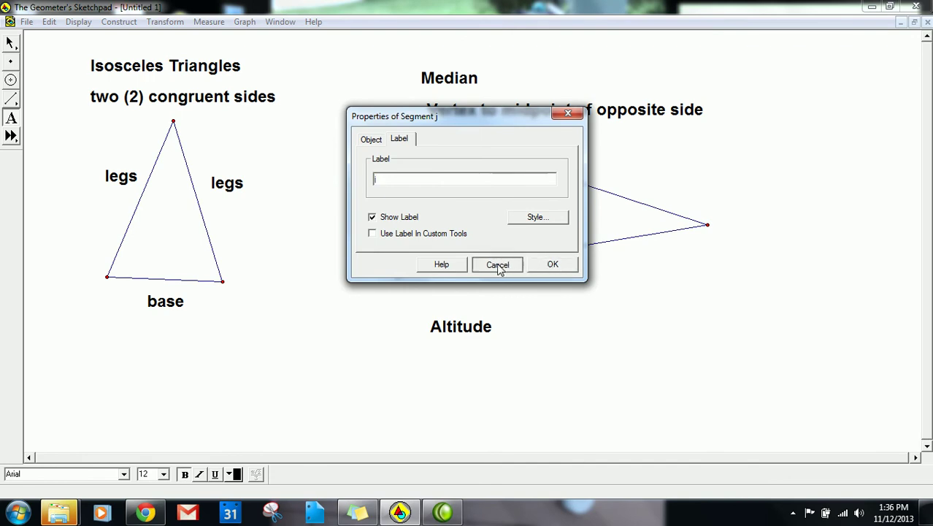
left_click(498, 265)
Label the median segment 'median', then reselect the segment.
double_click(488, 213)
type("median")
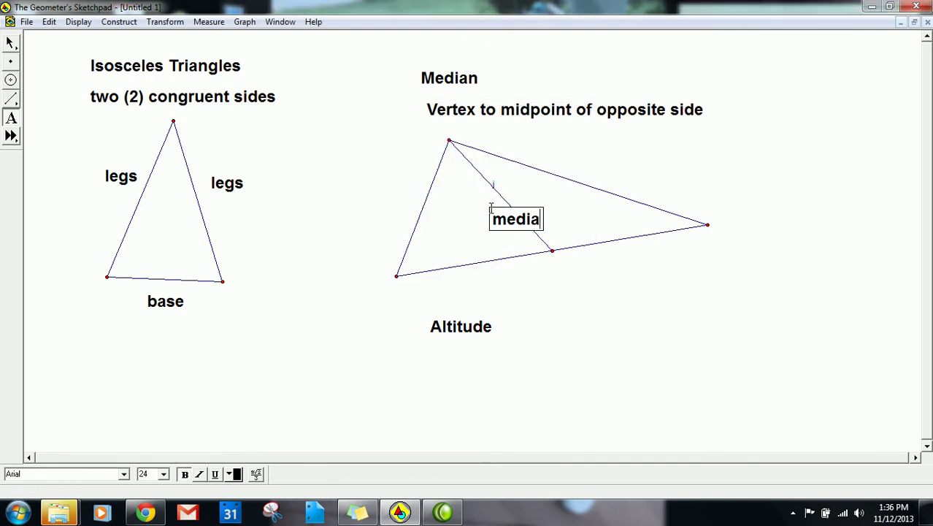
left_click(11, 42)
left_click(387, 198)
left_click(495, 186)
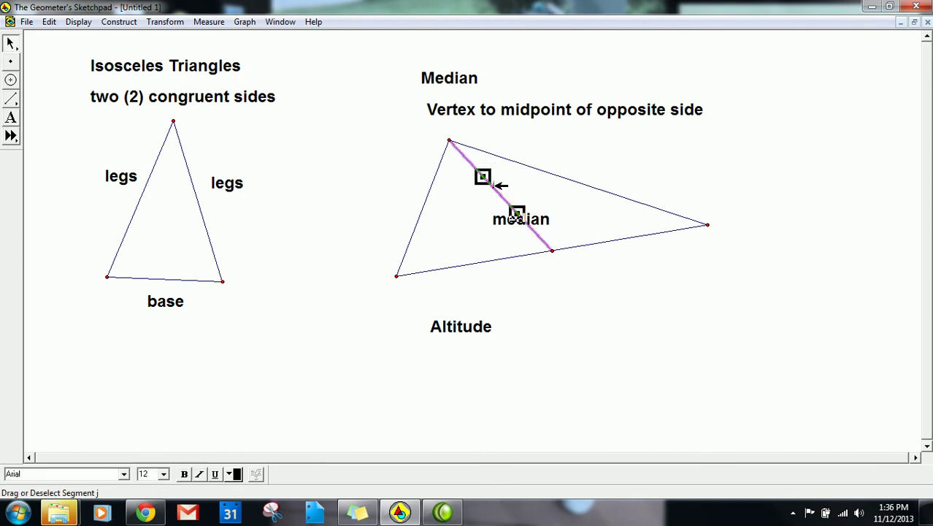
left_click(492, 187)
left_click(499, 186)
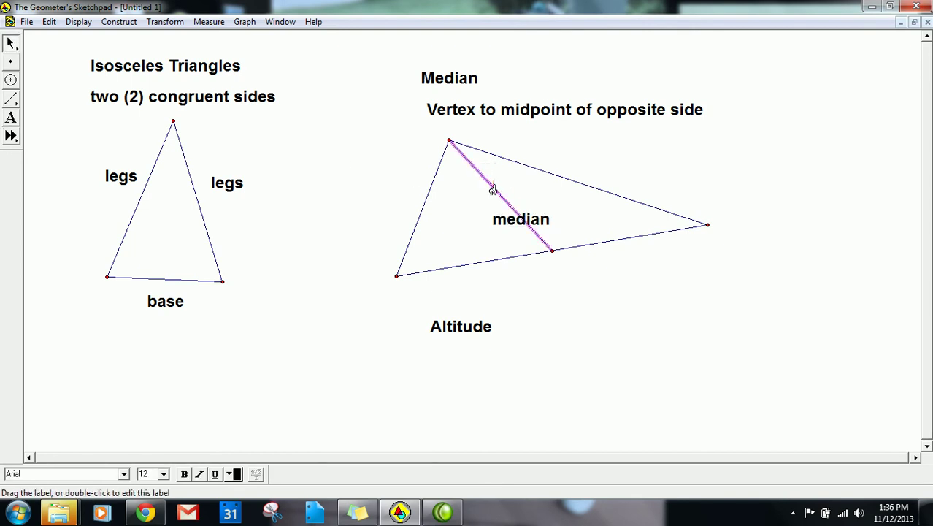
double_click(493, 189)
key("Escape")
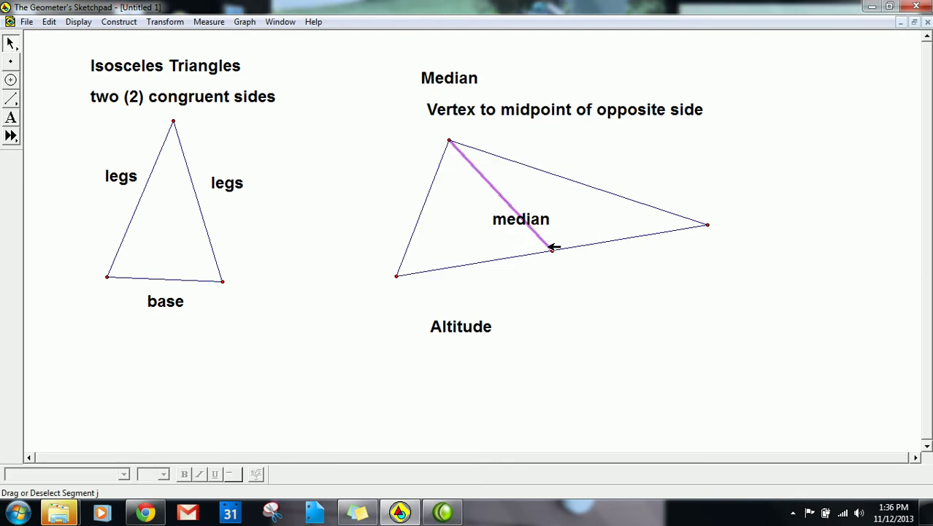
Colour the median segment red via Display > Color.
left_click(76, 21)
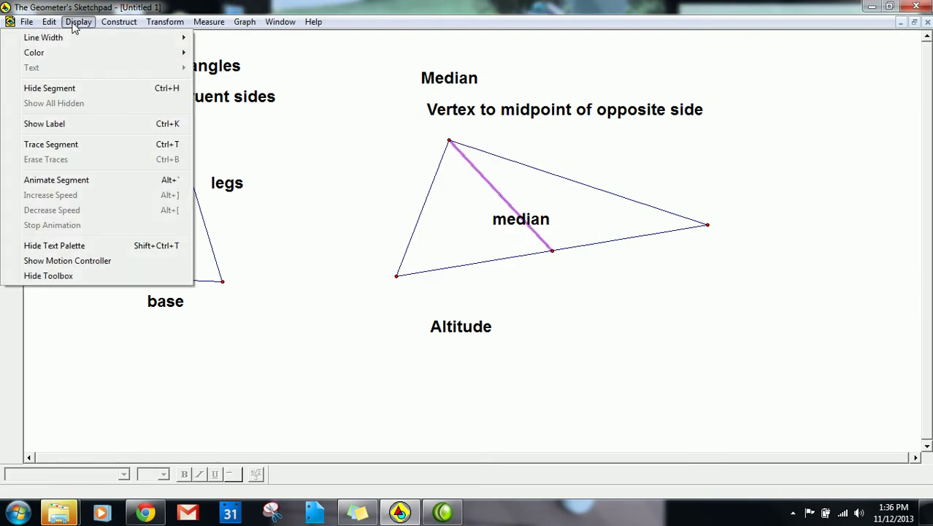
mouse_move(69, 51)
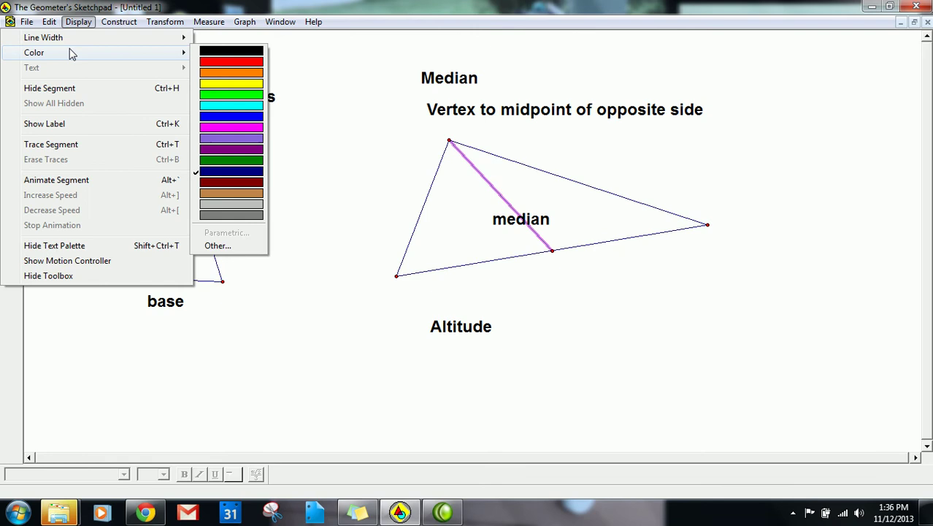
left_click(232, 73)
left_click(448, 202)
Nudge the 'median' caption up and make its text red.
left_click(544, 222)
left_click_drag(544, 223, 545, 212)
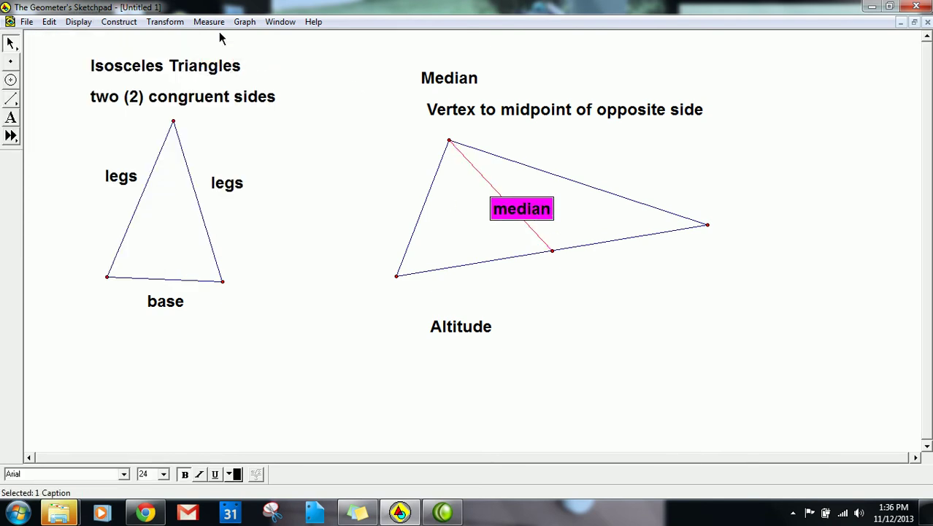
left_click(231, 476)
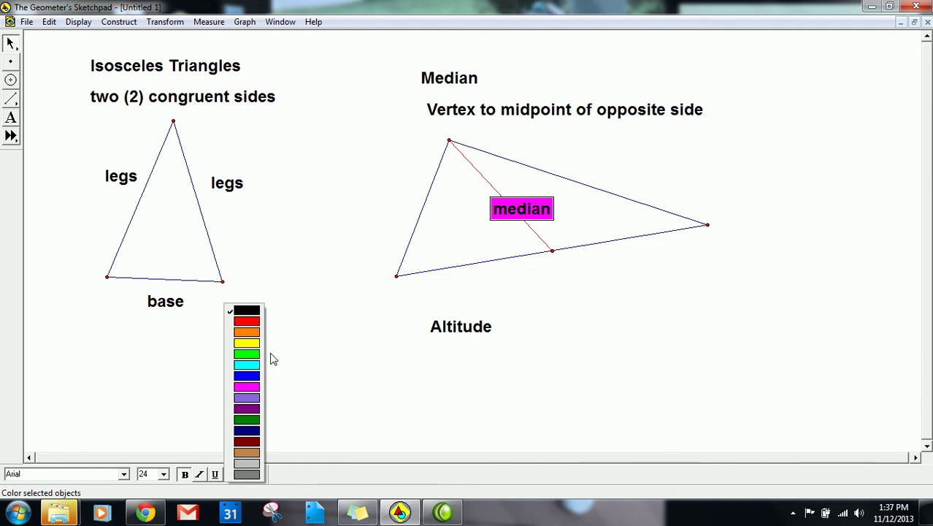
left_click(252, 322)
left_click(576, 317)
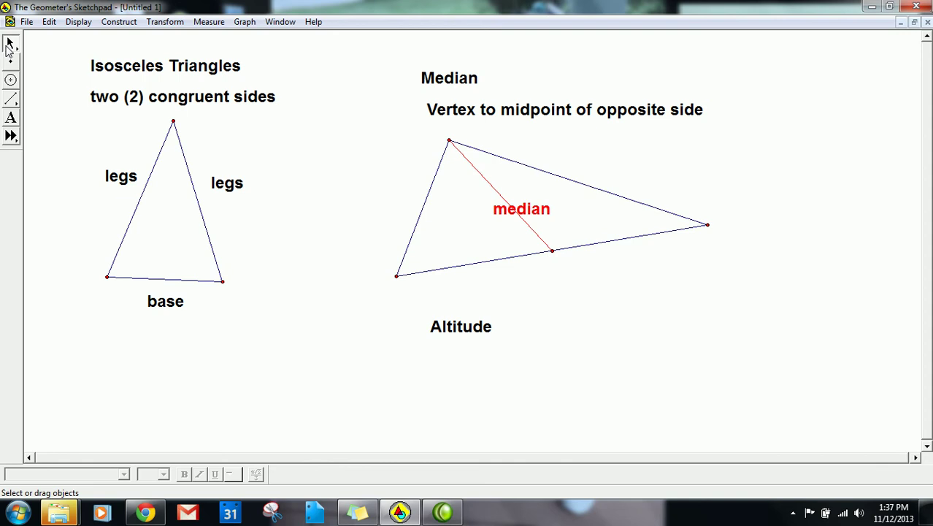
Draw a segment from the right triangle's top vertex down to its base and colour it green.
left_click(10, 98)
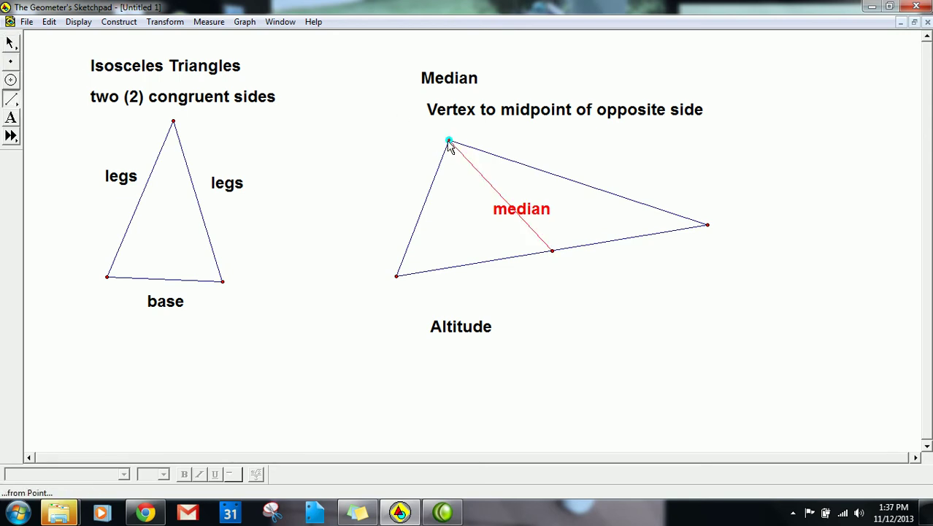
left_click_drag(449, 141, 486, 264)
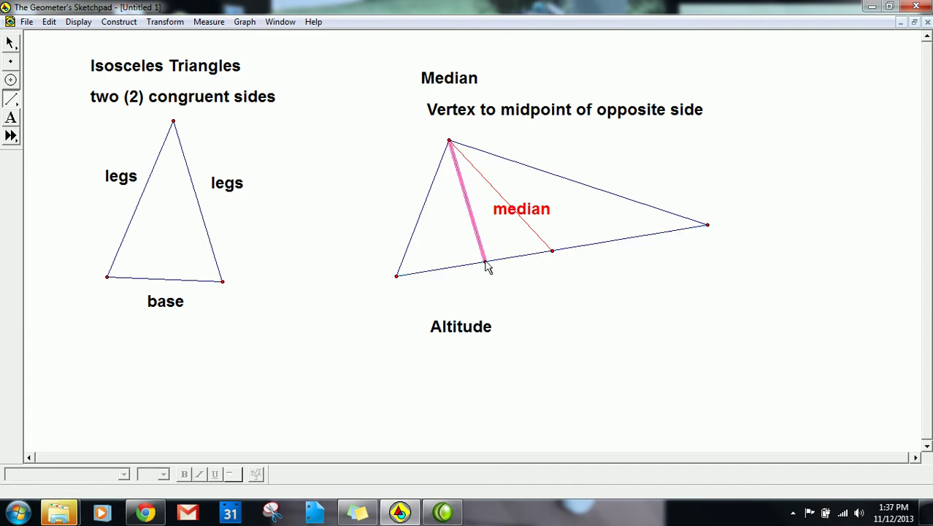
left_click(12, 45)
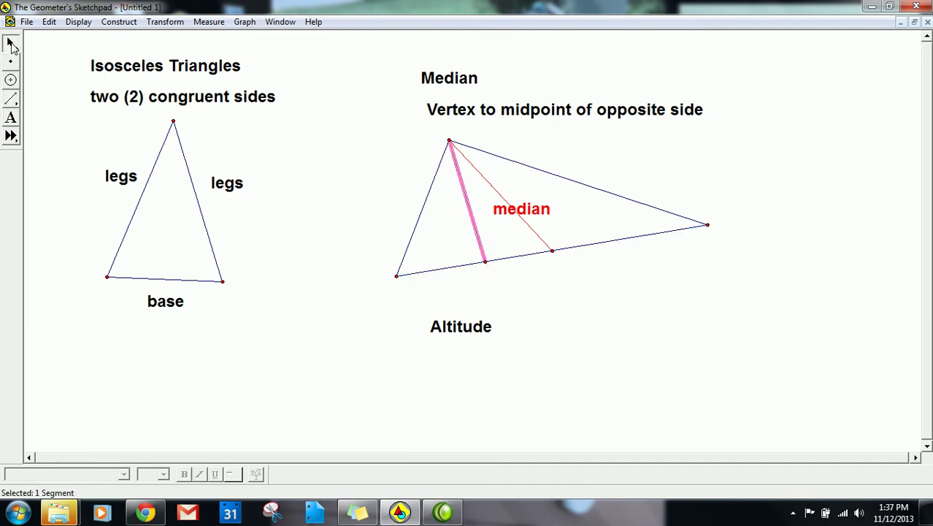
left_click(78, 21)
mouse_move(74, 53)
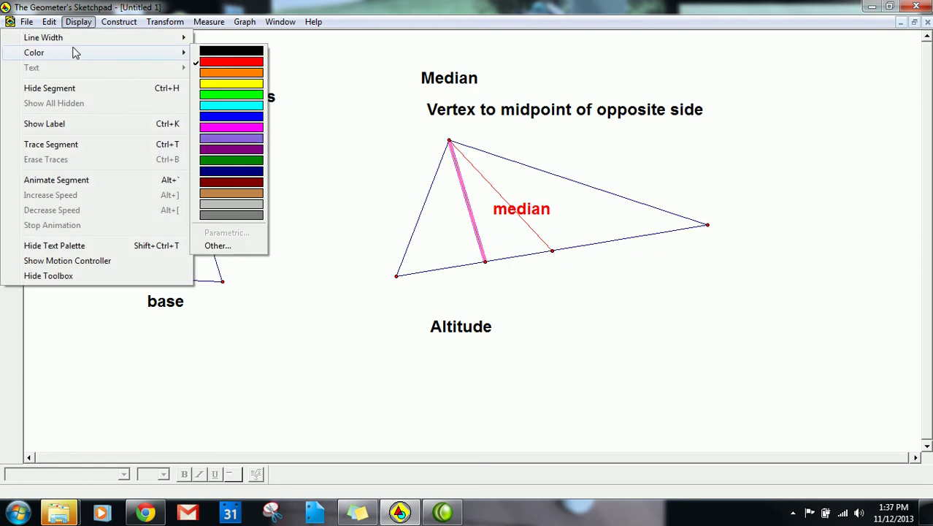
left_click(234, 95)
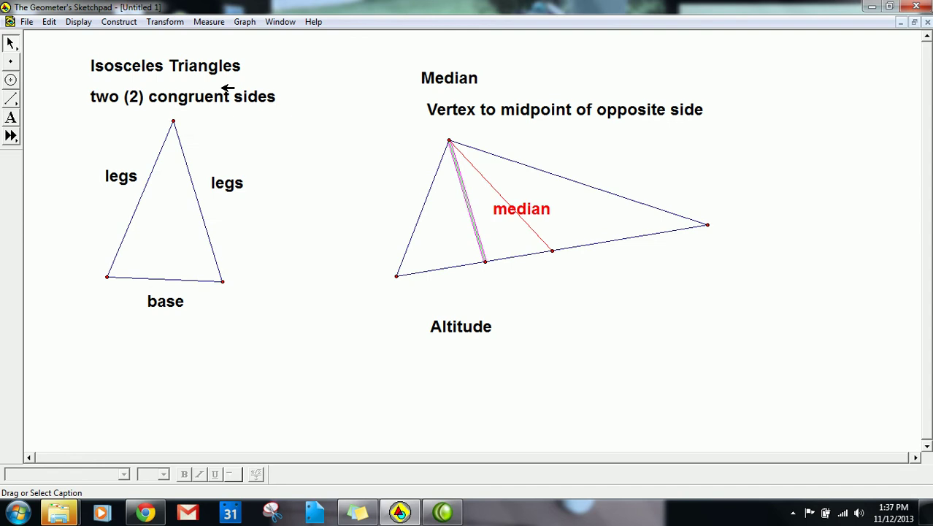
left_click(358, 210)
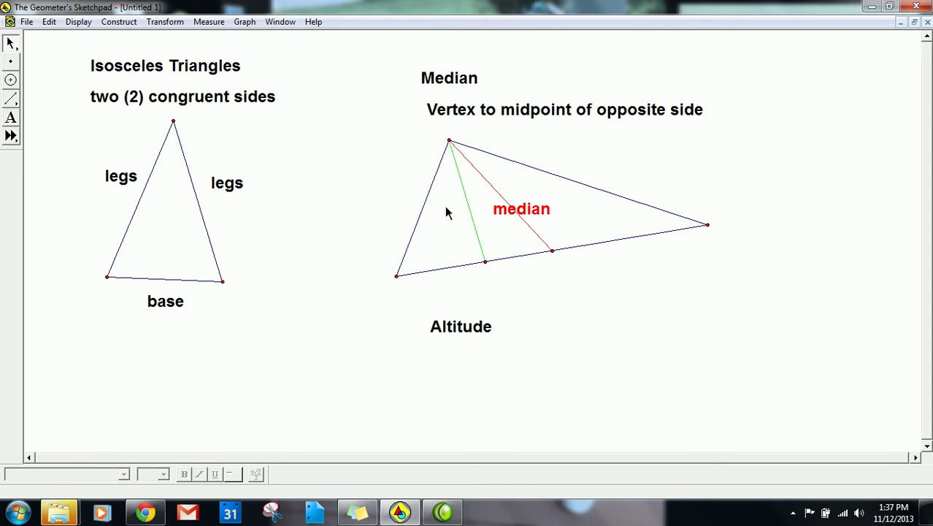
Add an 'altitude' caption beside the green segment with green text.
left_click(11, 118)
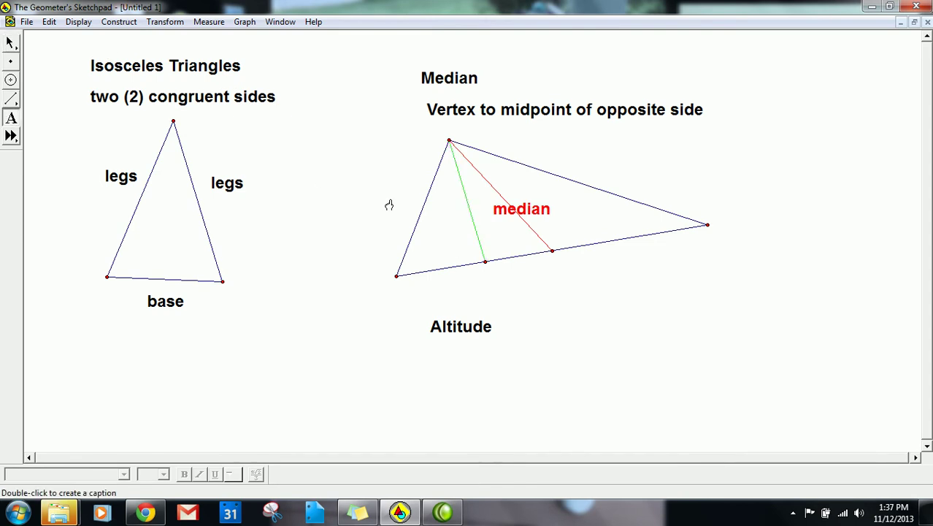
double_click(463, 234)
type("altitude")
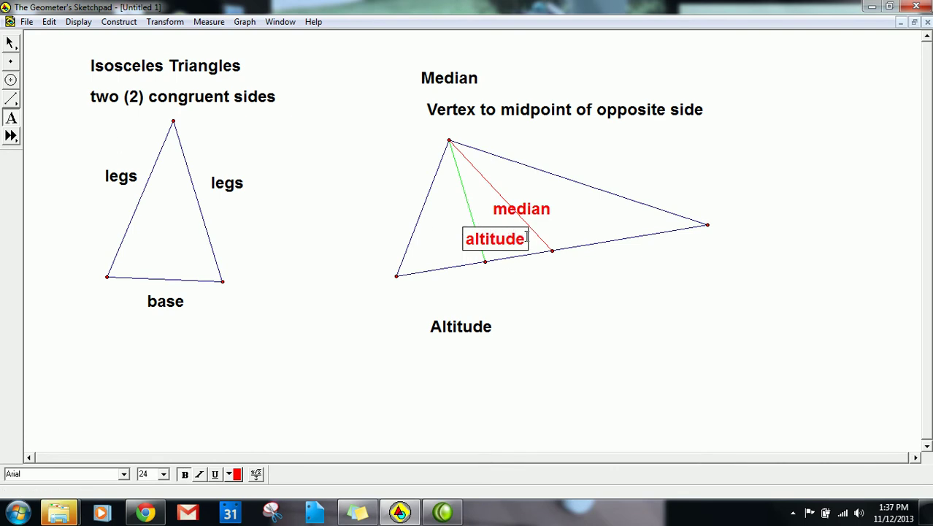
left_click_drag(526, 239, 430, 222)
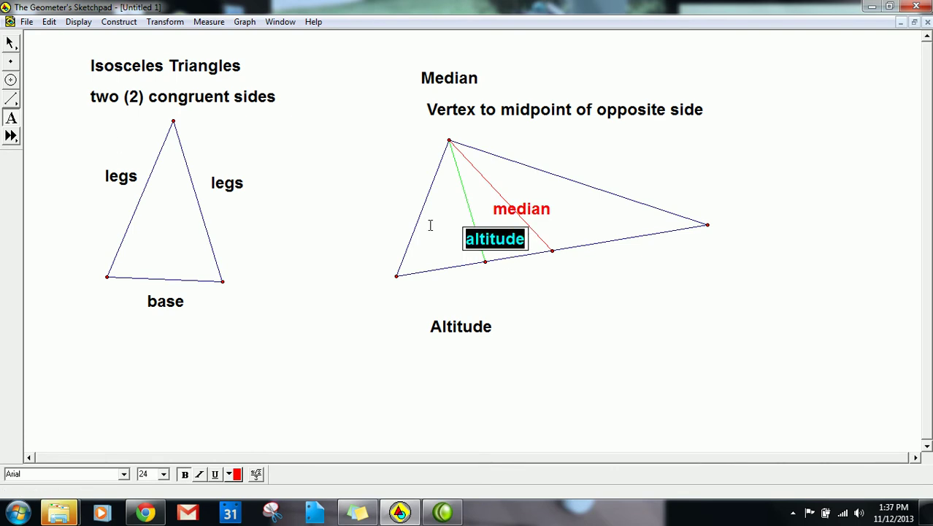
left_click(231, 474)
left_click(248, 358)
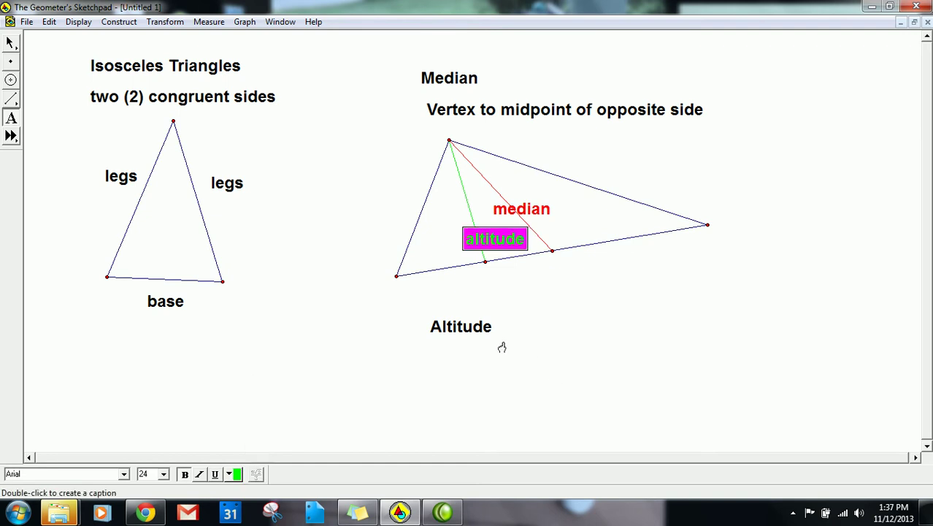
left_click(13, 44)
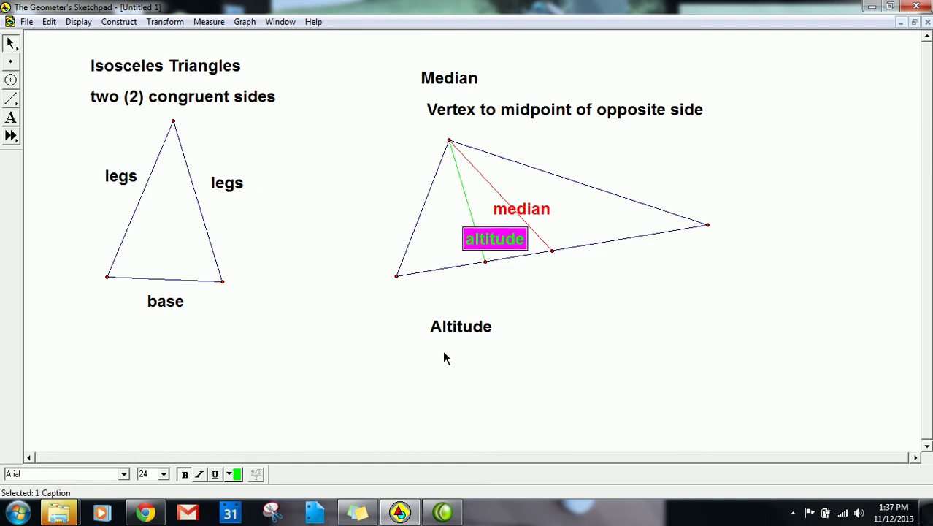
left_click(330, 231)
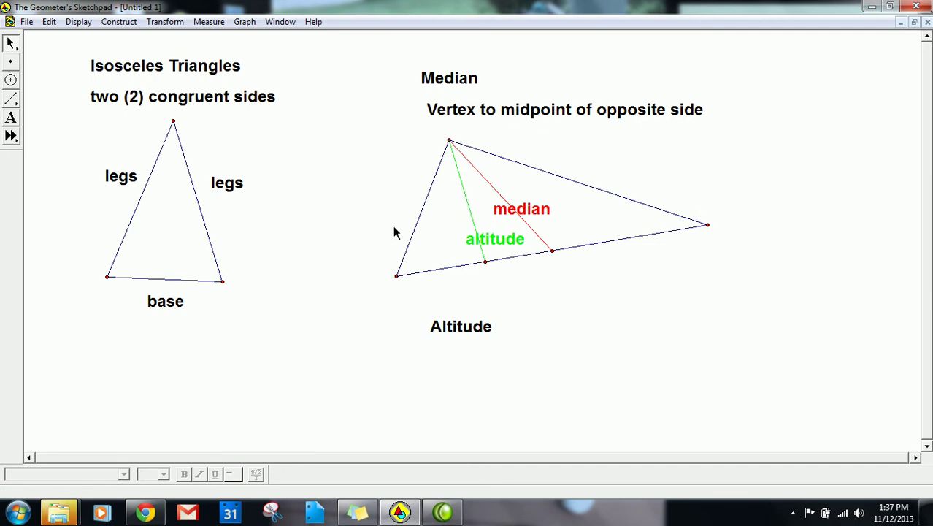
Type a caption 'vertex, perpendicular to opposite side' below the Altitude heading.
left_click(12, 120)
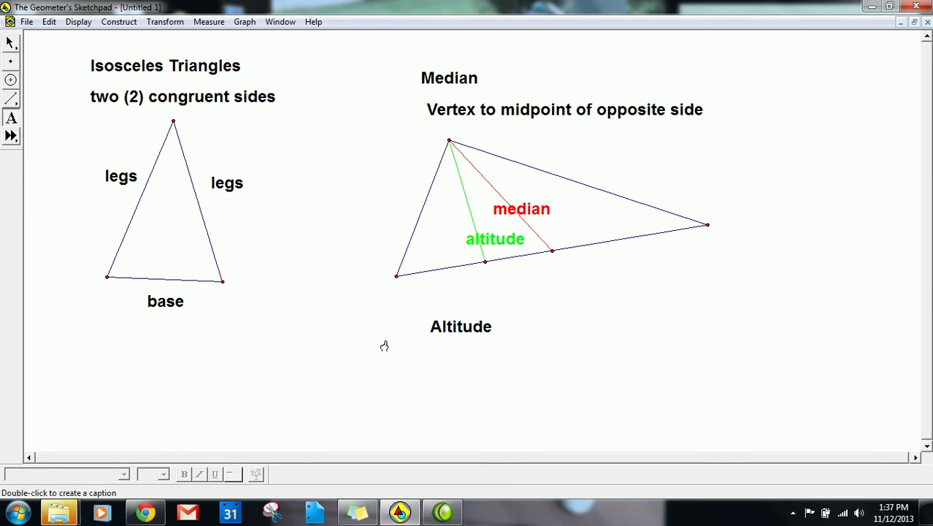
double_click(437, 351)
type("verti")
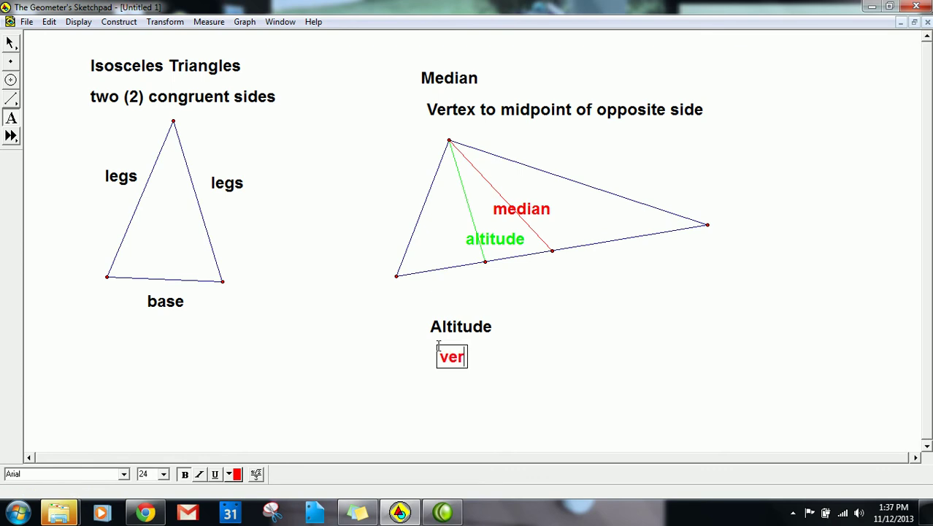
key("BackSpace")
type("esx")
key("BackSpace")
key("BackSpace")
type("x")
key("BackSpace")
type(", perpendiculu")
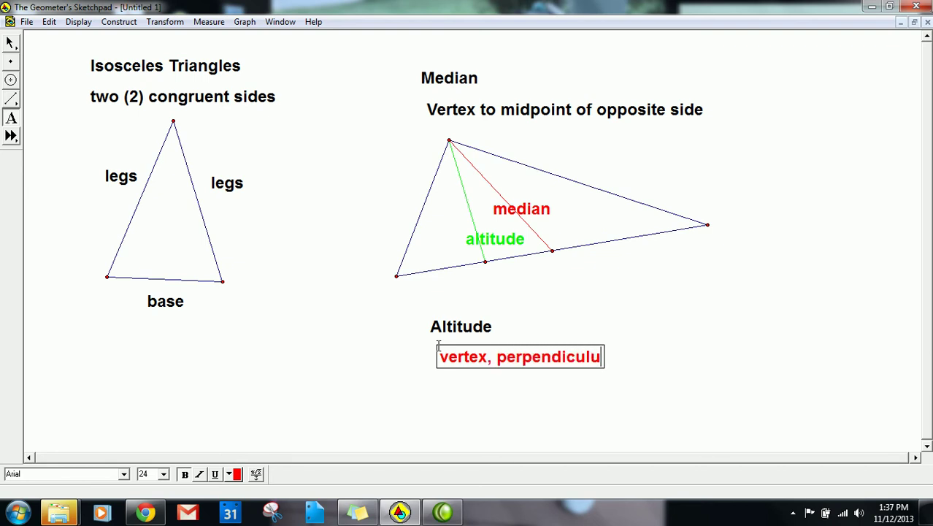
key("BackSpace")
type("ar to ")
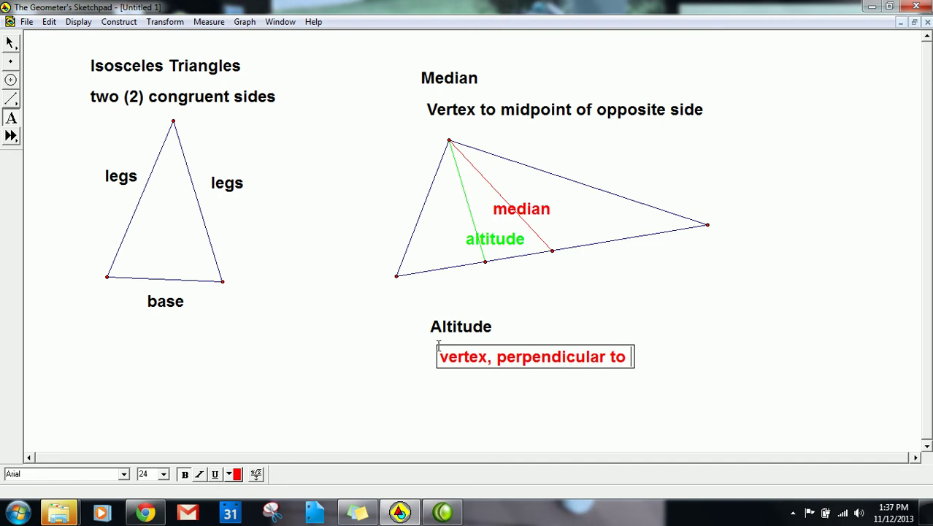
type("opposite side")
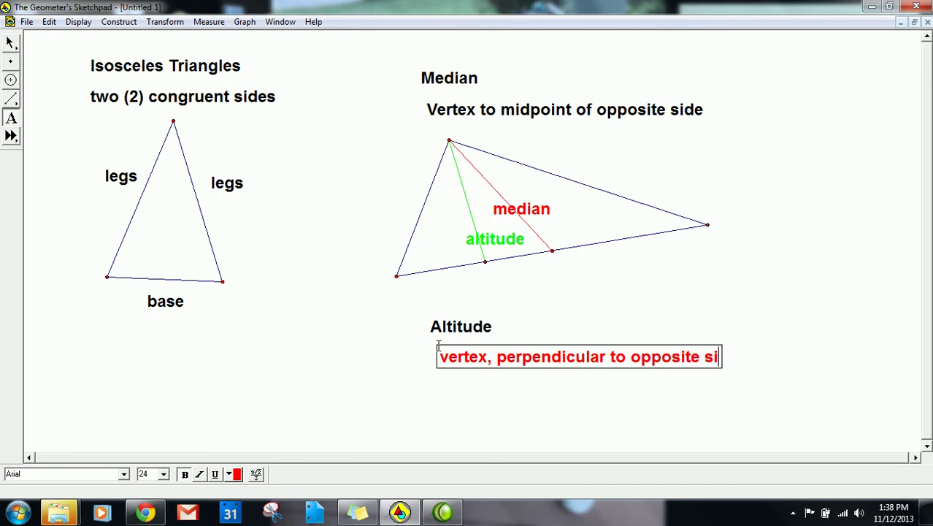
Nudge the definition caption up under Altitude and make its text black.
left_click(10, 44)
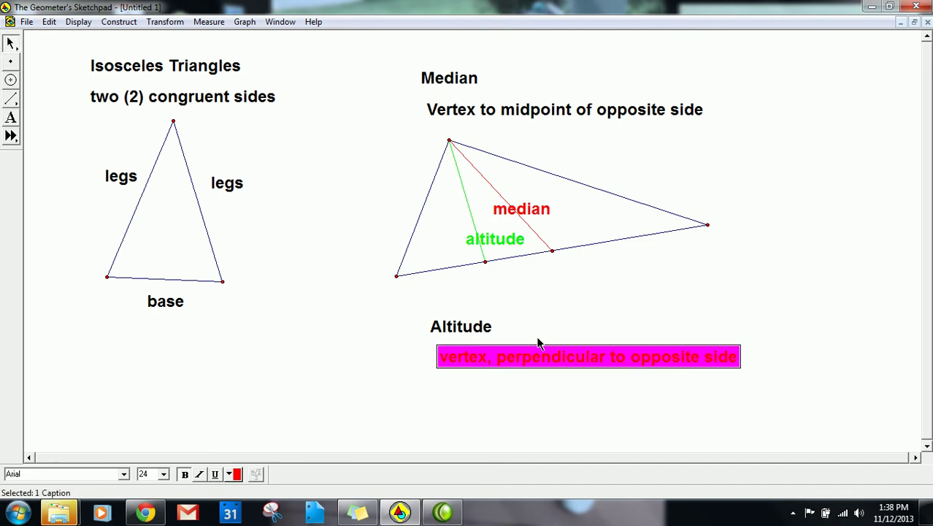
left_click_drag(546, 357, 528, 350)
left_click(230, 474)
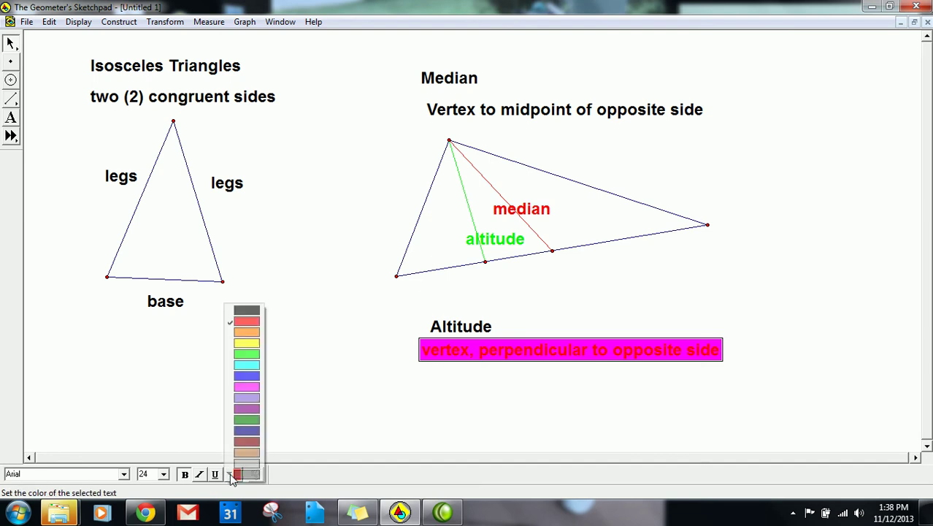
left_click(247, 314)
left_click(396, 359)
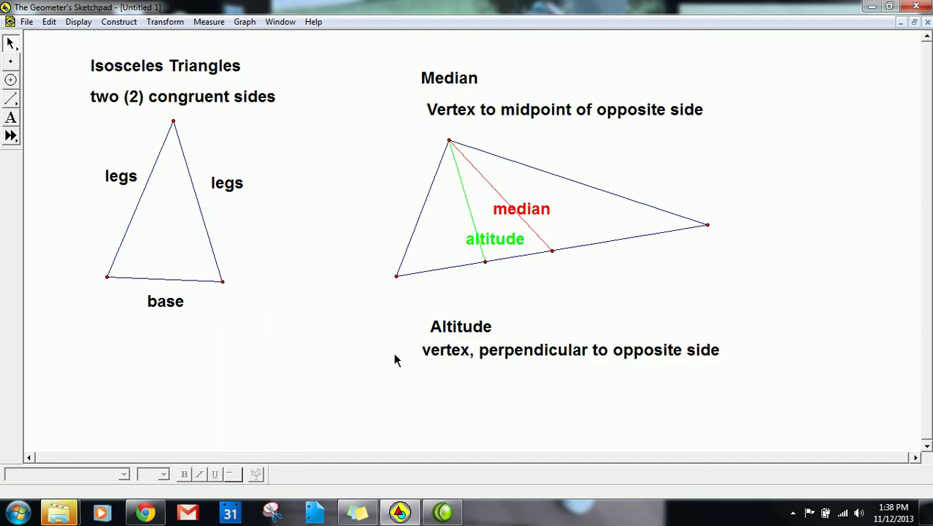
Adjust the Altitude heading and draw a small right-angle mark where the altitude meets the base.
left_click(450, 328)
left_click(578, 304)
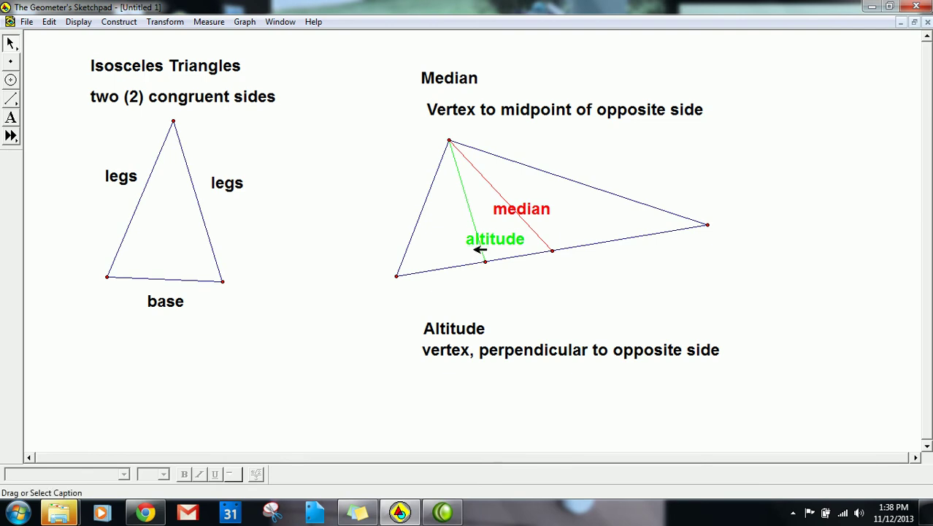
left_click(11, 99)
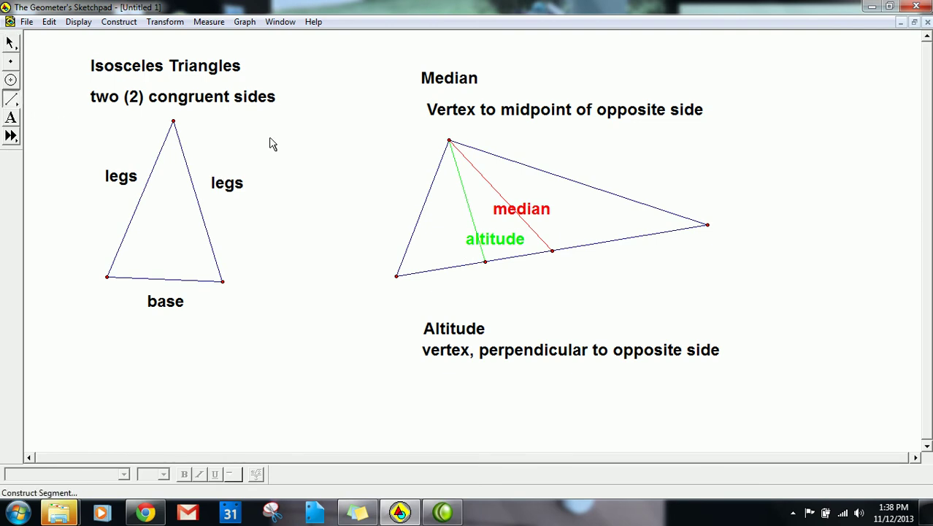
left_click_drag(480, 246, 468, 265)
left_click(11, 43)
left_click(478, 190)
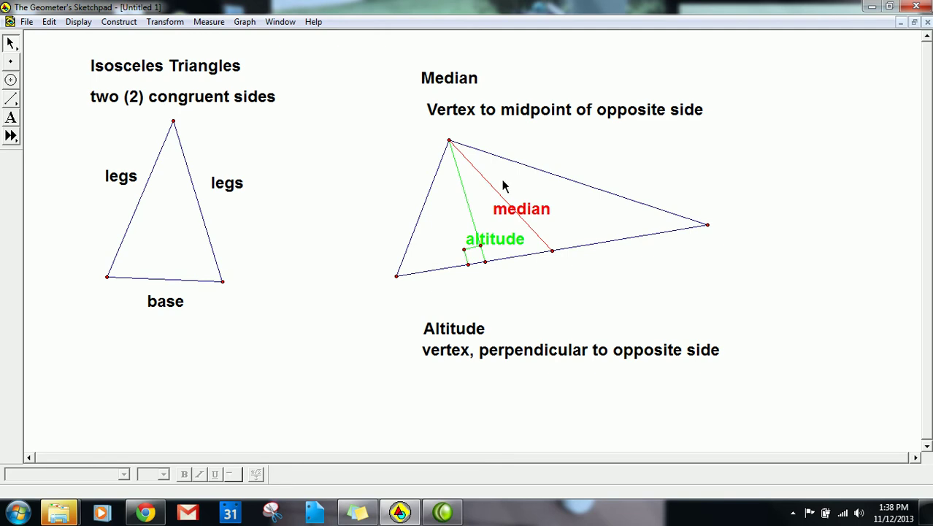
left_click(553, 249)
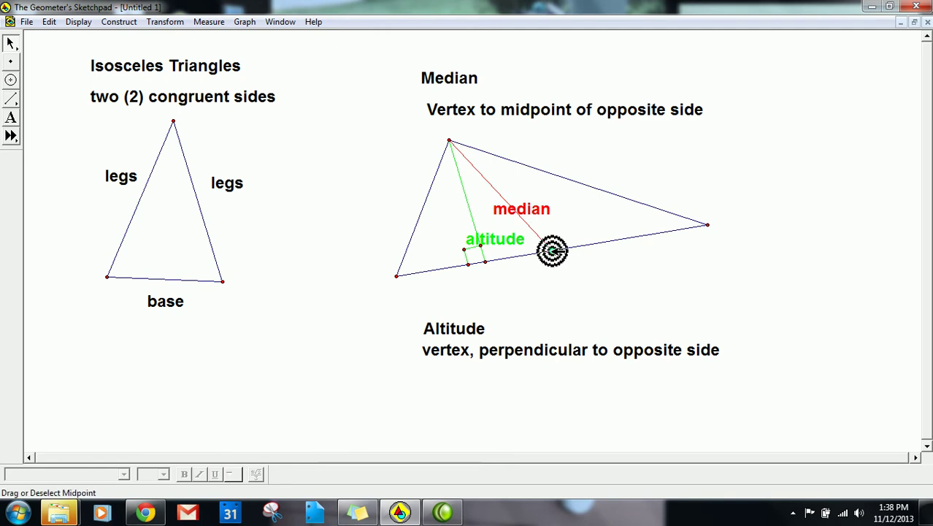
left_click(553, 250)
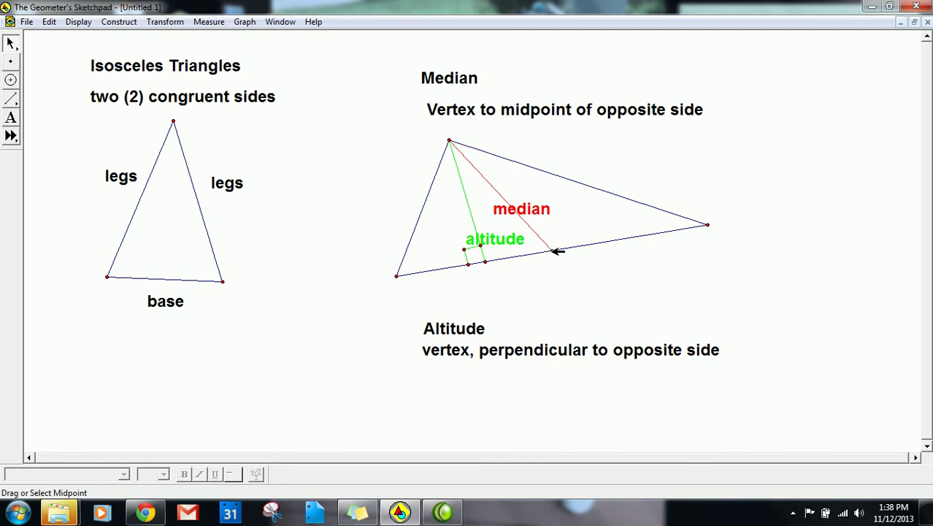